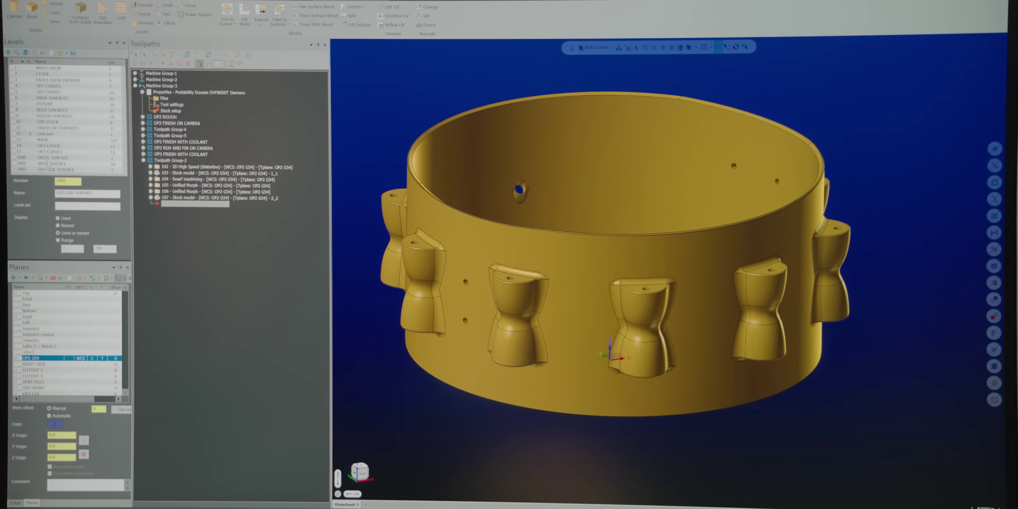
# Show the DRIVE SURFACE level and hide the new part level to view the drive surface alone.
pyautogui.click(31, 157)
pyautogui.click(31, 134)
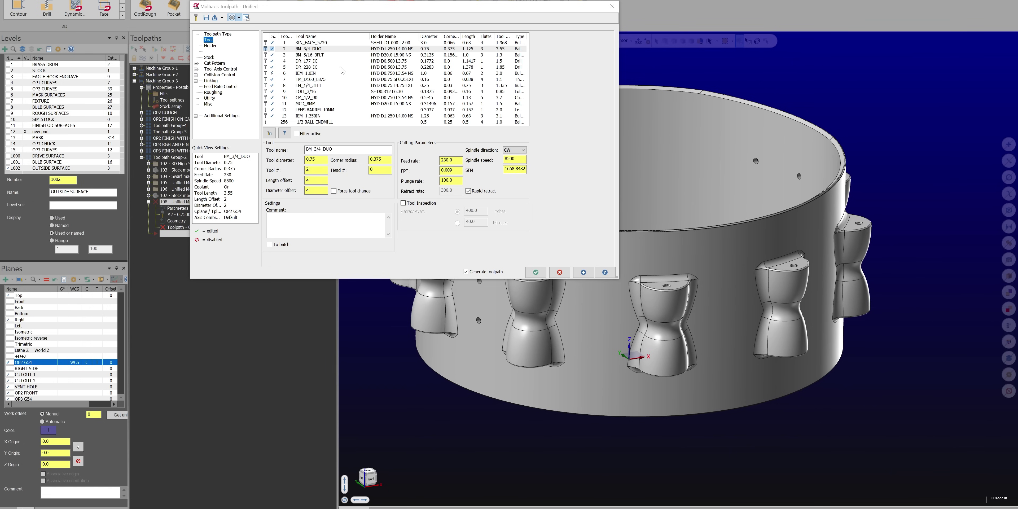
# Reset the Unified multiaxis toolpath to the toolpath defaults and select tool 2, BM_3/4_DUO.
pyautogui.click(232, 17)
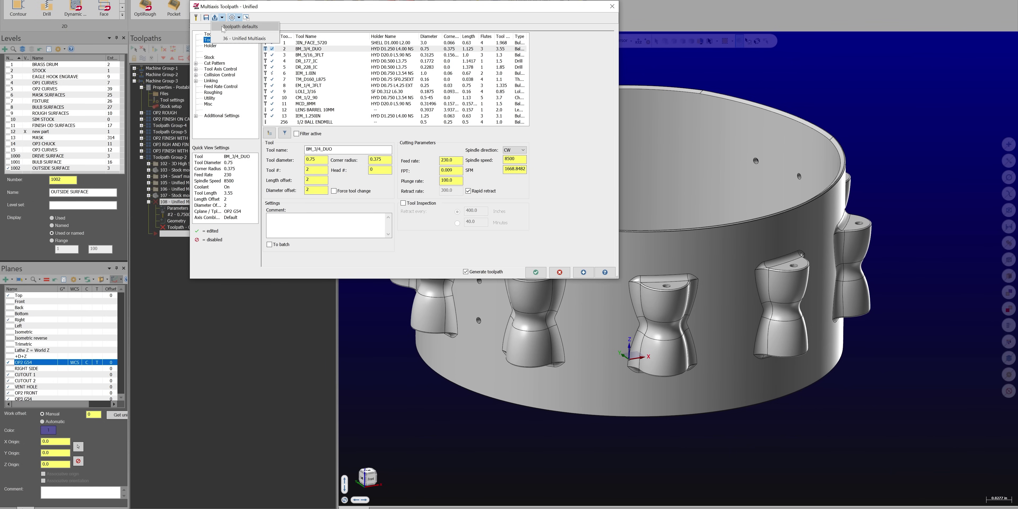
pyautogui.click(223, 28)
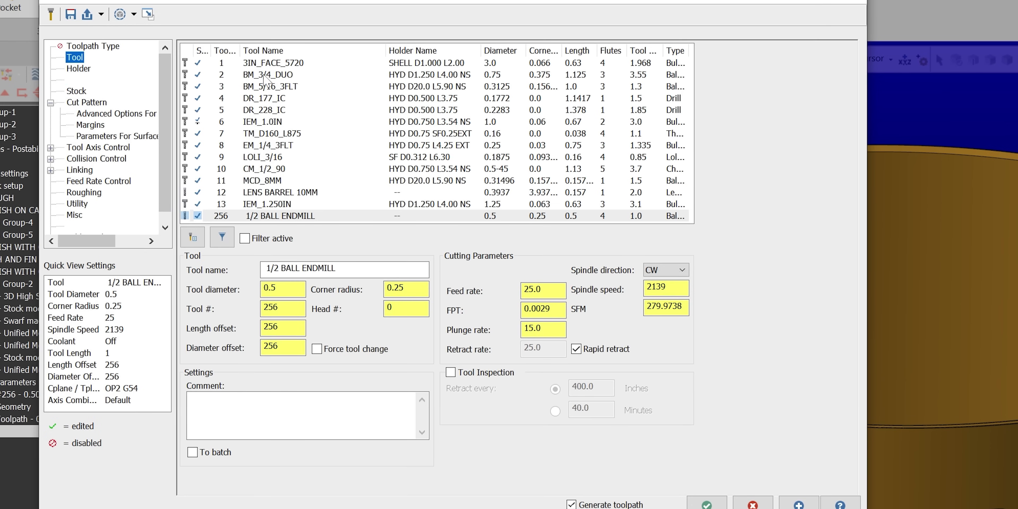
pyautogui.click(264, 75)
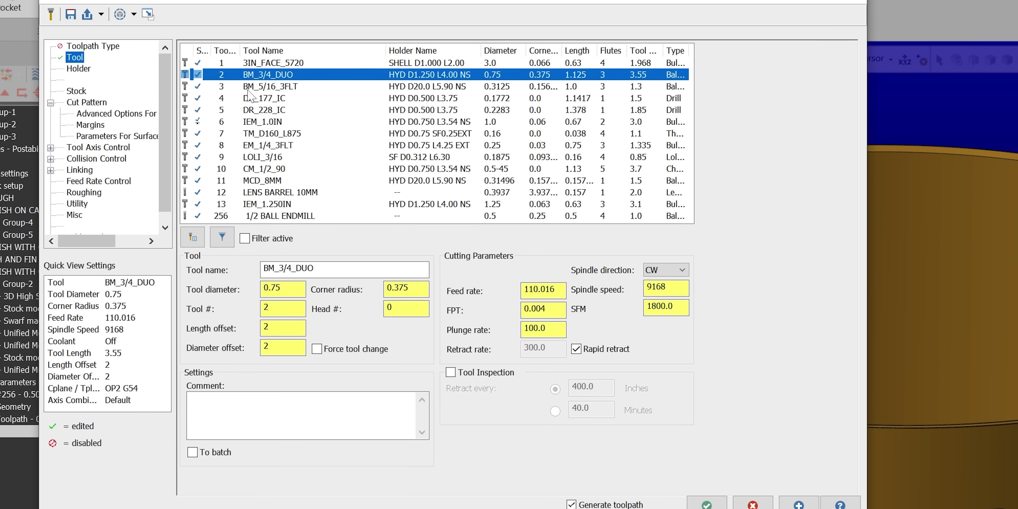
# Add two curve entries to the cut pattern and set their style to Morph.
pyautogui.click(86, 102)
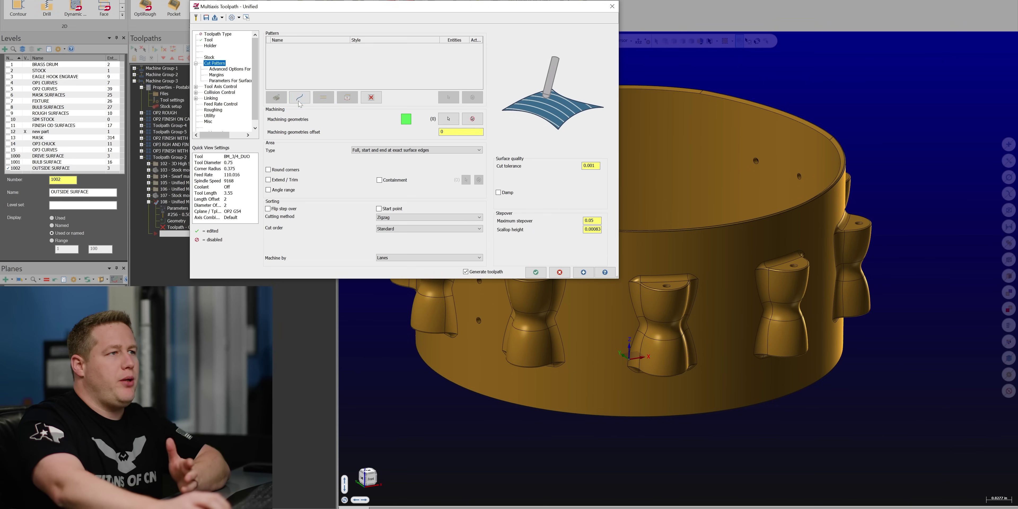
pyautogui.click(299, 99)
pyautogui.click(299, 98)
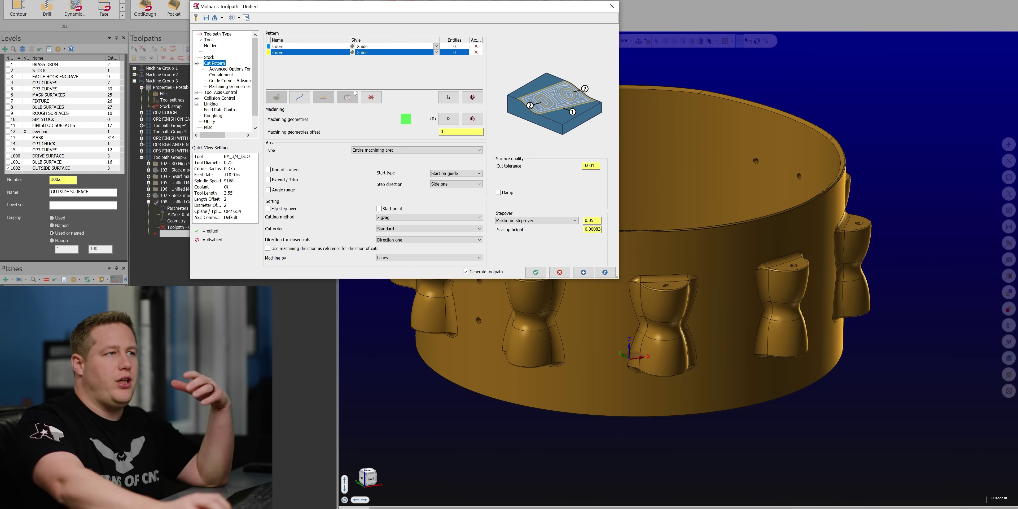
pyautogui.click(395, 46)
pyautogui.click(374, 63)
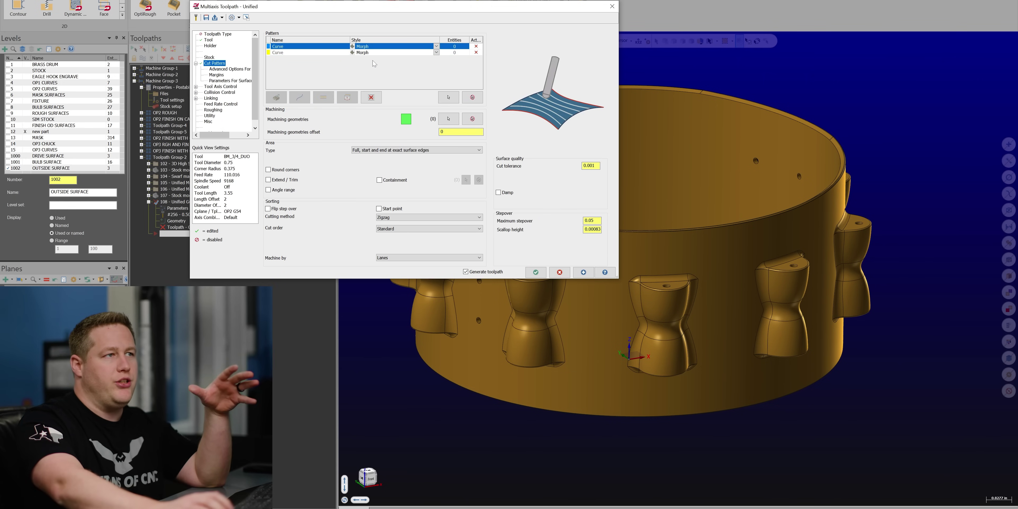
# Show the DRIVE SURFACE level, hide the new part level, and chain the cylinder's upper edge as the first Morph curve.
pyautogui.click(25, 156)
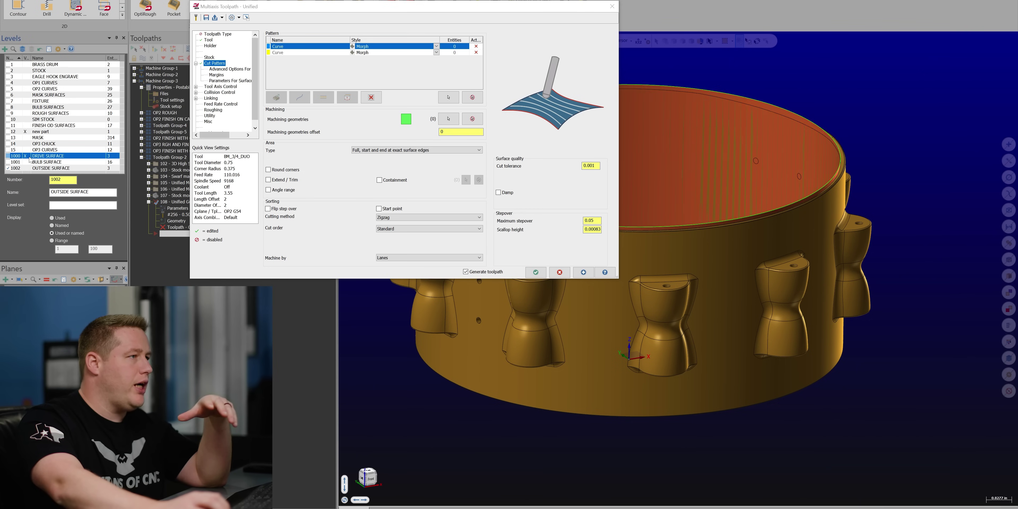
pyautogui.click(25, 131)
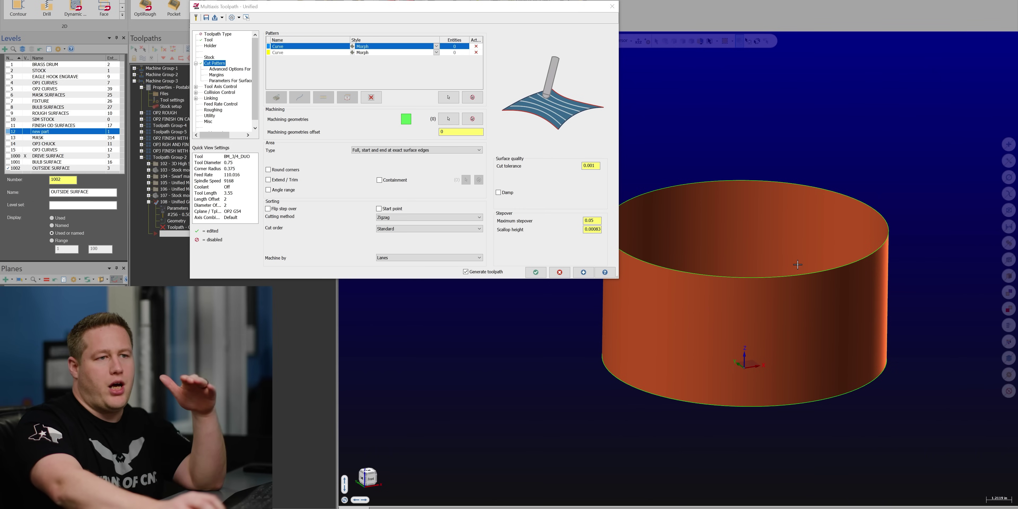
pyautogui.click(446, 100)
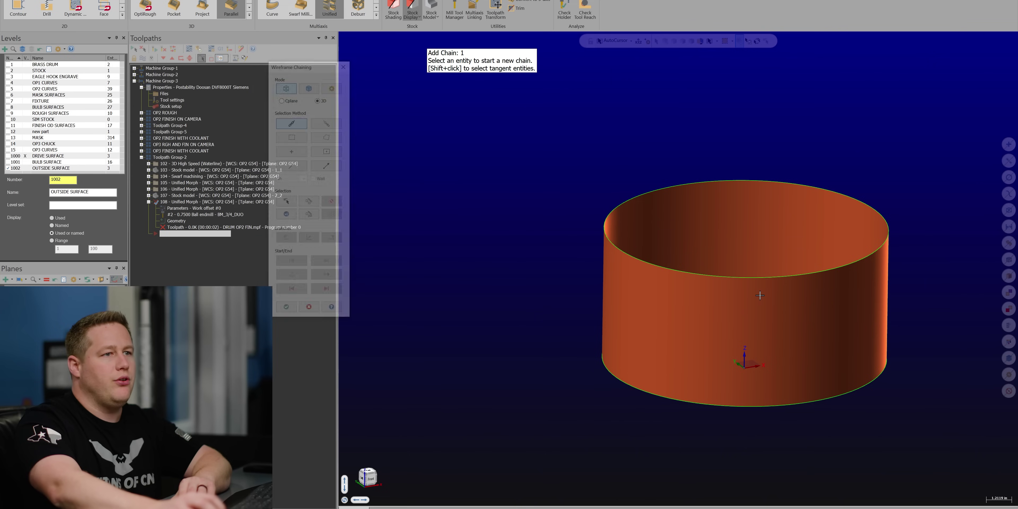
pyautogui.click(888, 231)
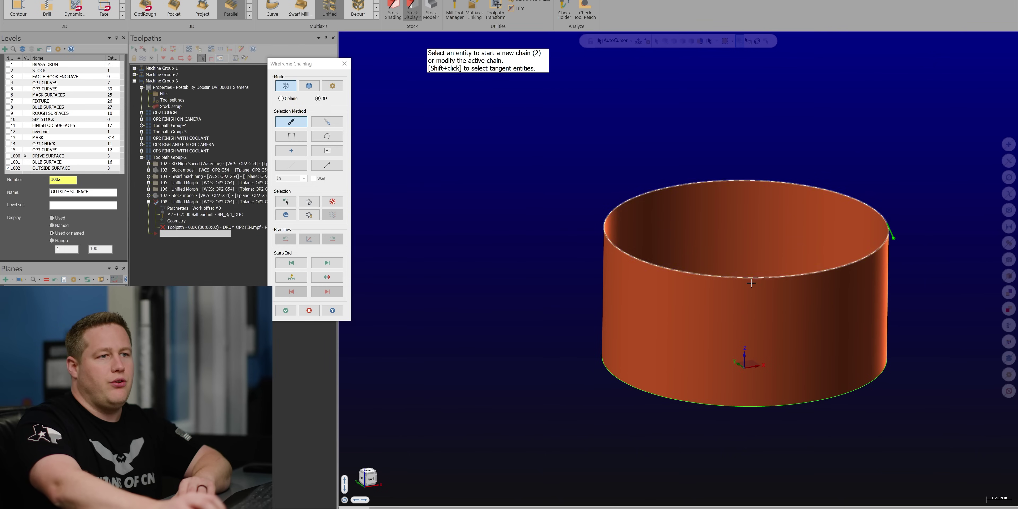
pyautogui.click(285, 310)
# Chain the cylinder's lower edge as the second Morph curve and reverse the chain direction.
pyautogui.click(465, 115)
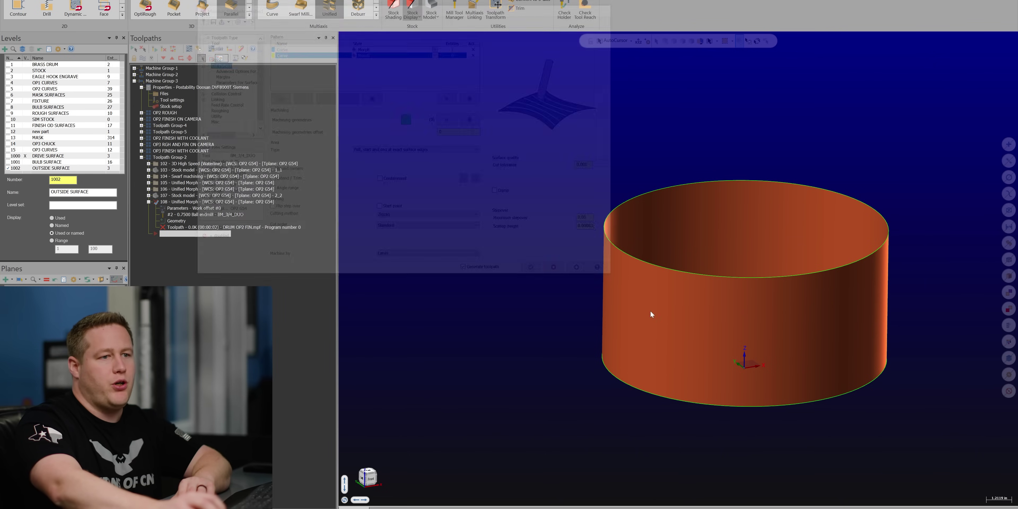
pyautogui.click(747, 407)
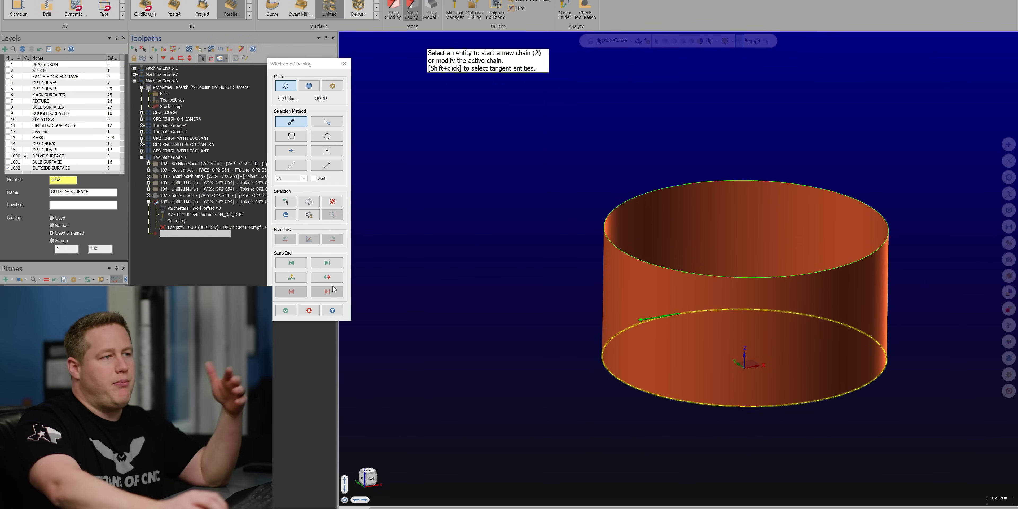
pyautogui.click(327, 277)
pyautogui.click(285, 310)
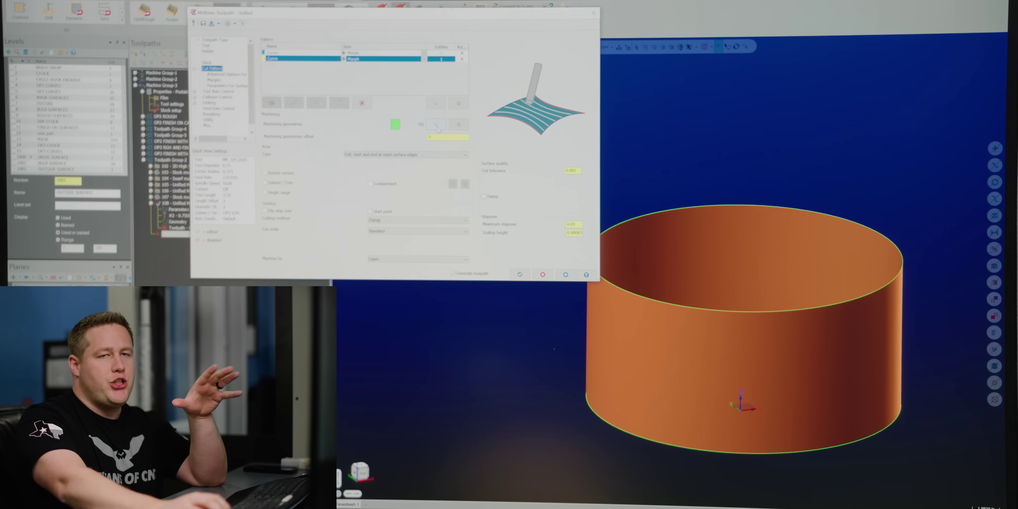
# Show the new part level to compare it with the drive surface and hide it again.
pyautogui.click(31, 133)
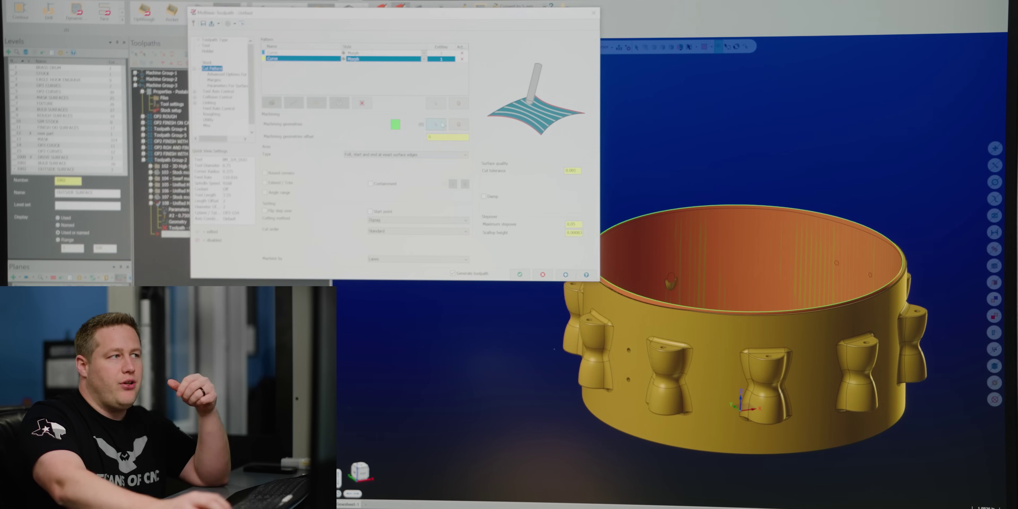
pyautogui.click(31, 134)
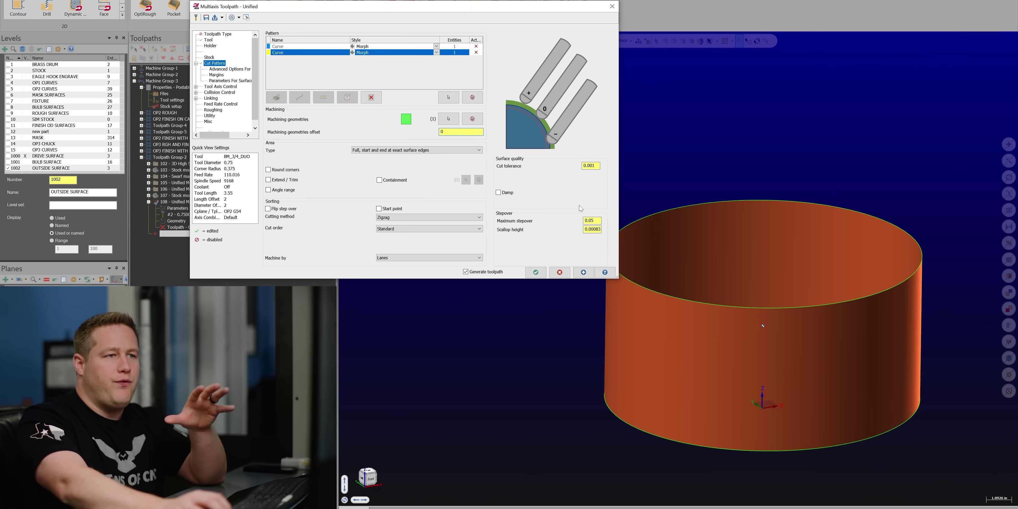
# Set the cut tolerance to 0.002 and the cutting method to Spiral.
pyautogui.click(594, 220)
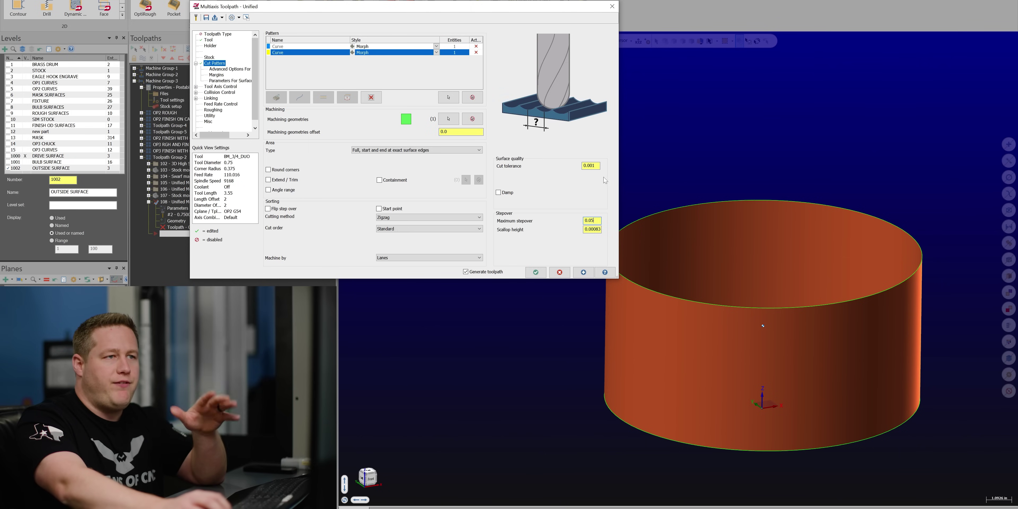
pyautogui.click(592, 166)
pyautogui.write('2')
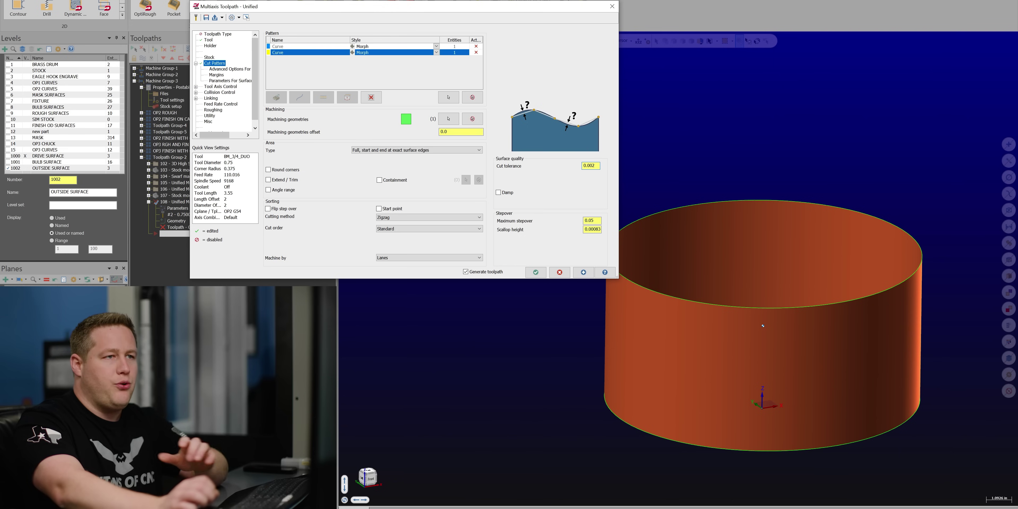
pyautogui.click(399, 217)
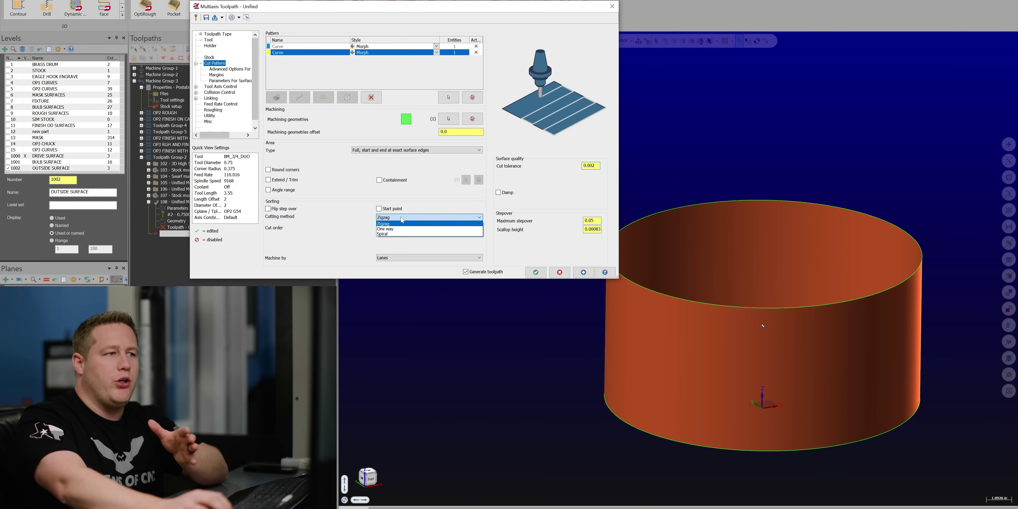
pyautogui.click(415, 200)
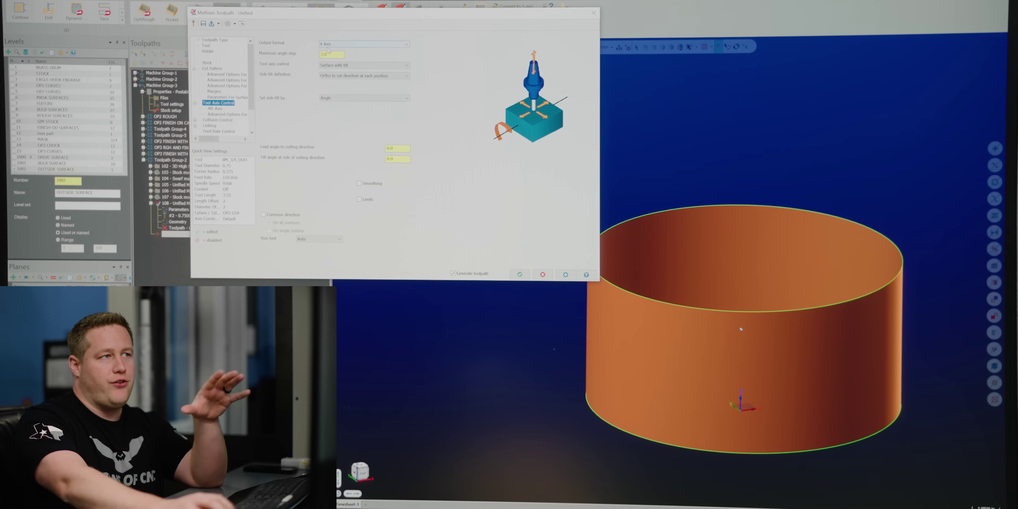
# Enable pointing the tool to the rotary axis in the toolpath's 4th axis settings.
pyautogui.click(214, 109)
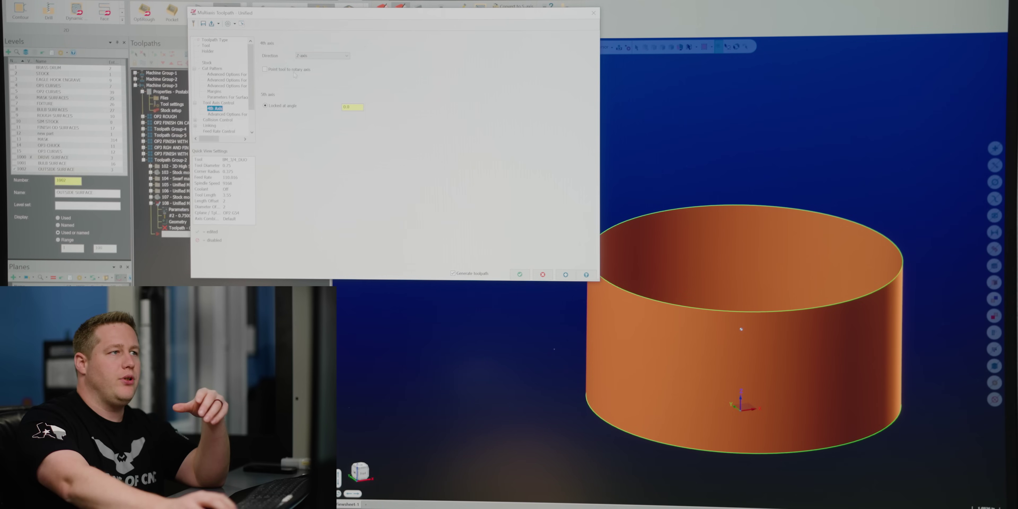
pyautogui.click(283, 71)
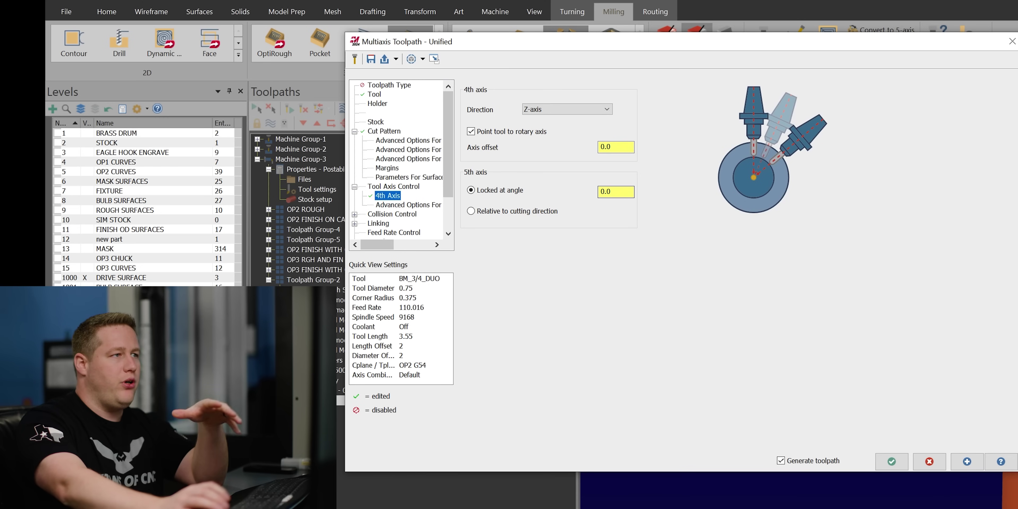
# Turn off the first collision check and generate the Unified Morph toolpath.
pyautogui.click(399, 214)
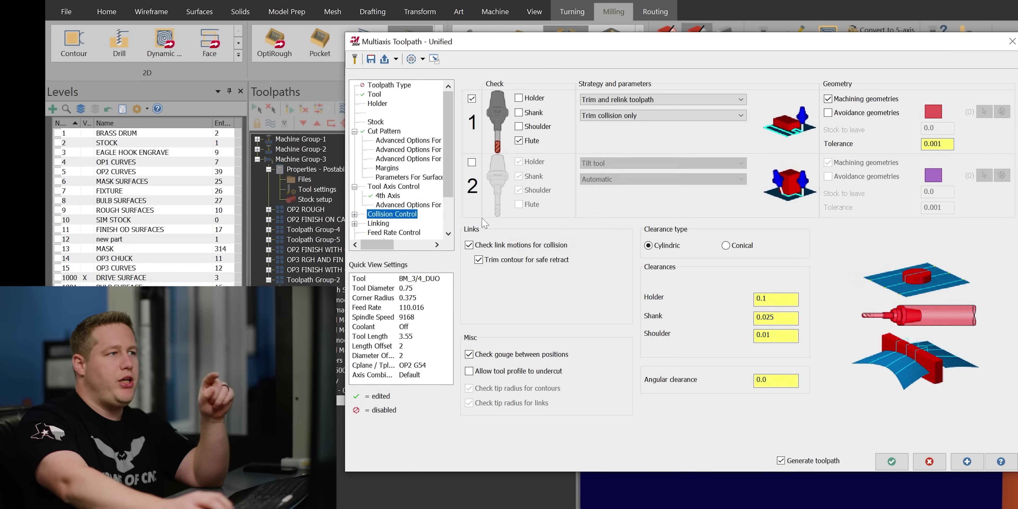
pyautogui.click(472, 99)
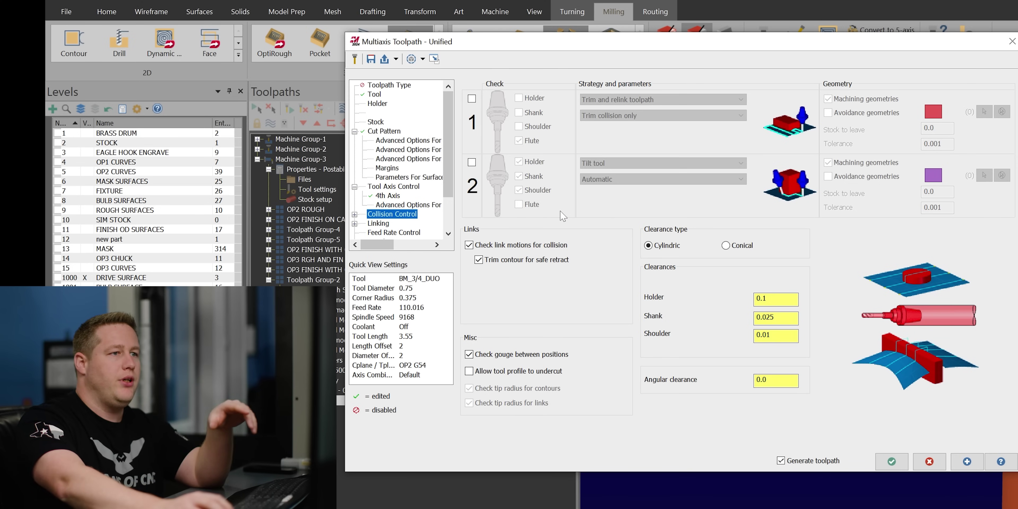
pyautogui.click(966, 461)
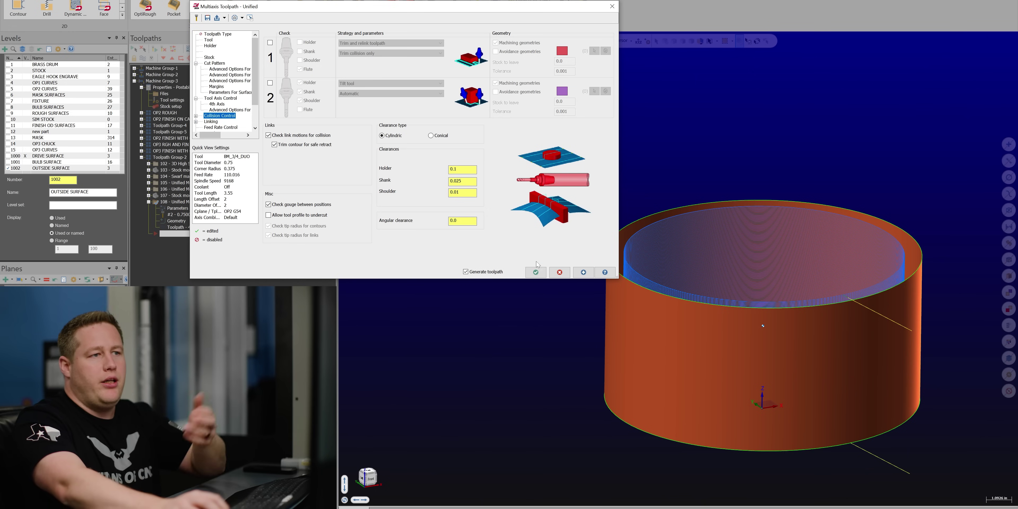
pyautogui.click(535, 272)
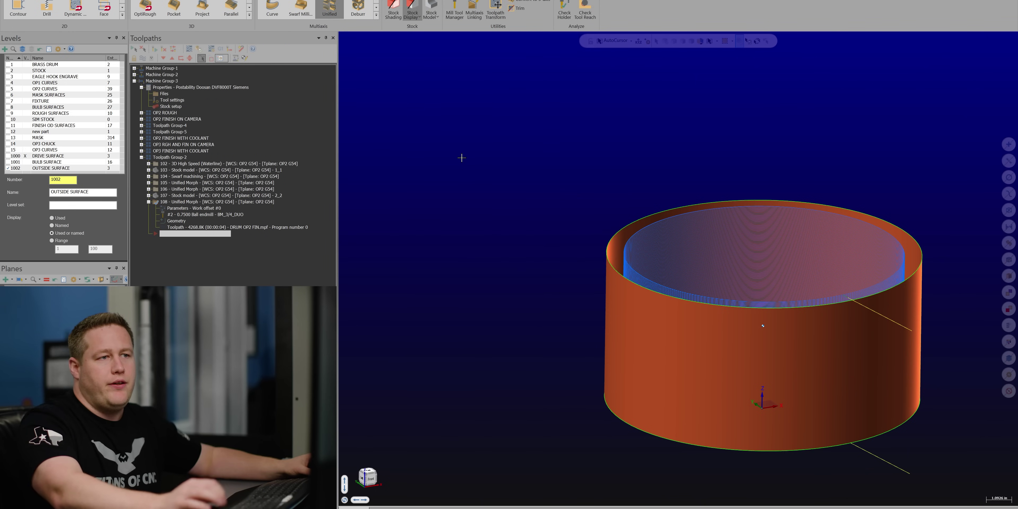
# Backplot the Unified Morph toolpath to check the tool and holder motion around the drum.
pyautogui.moveTo(470, 178); pyautogui.dragTo(510, 253, button='middle')
pyautogui.hotkey('alt', 't')
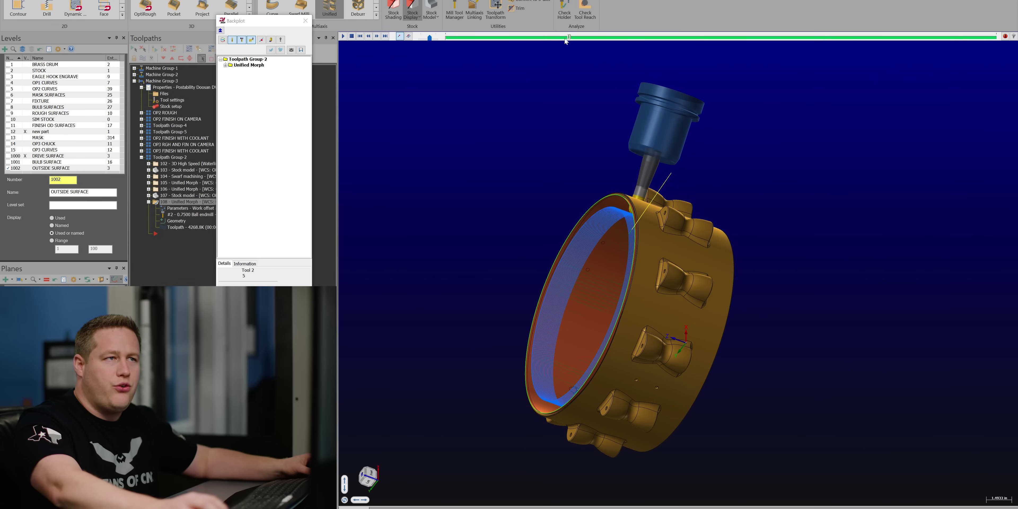
pyautogui.moveTo(564, 38); pyautogui.dragTo(582, 49)
pyautogui.press('Escape')
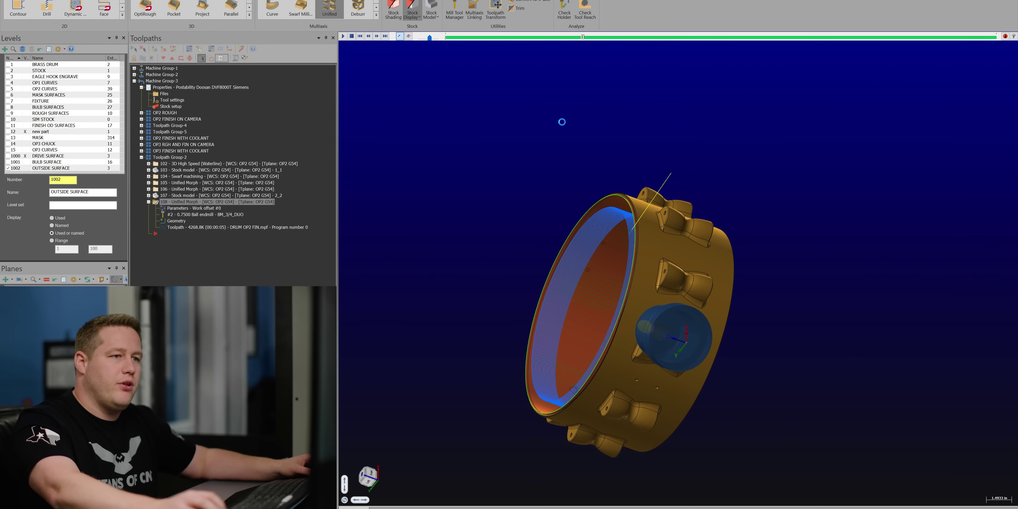
# Examine the passes along the drum's inner wall, including with the new part level hidden.
pyautogui.scroll(10, 559, 119)
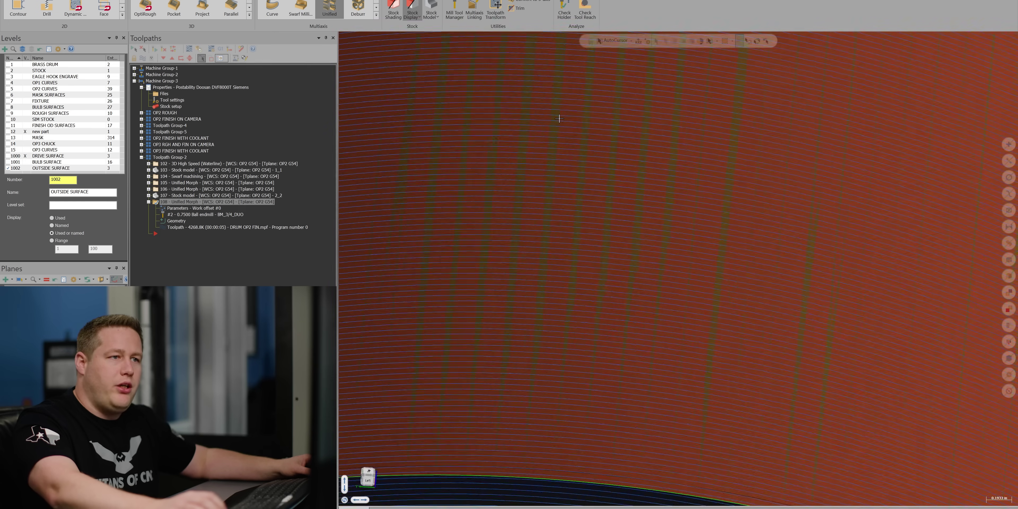
pyautogui.scroll(-6, 559, 119)
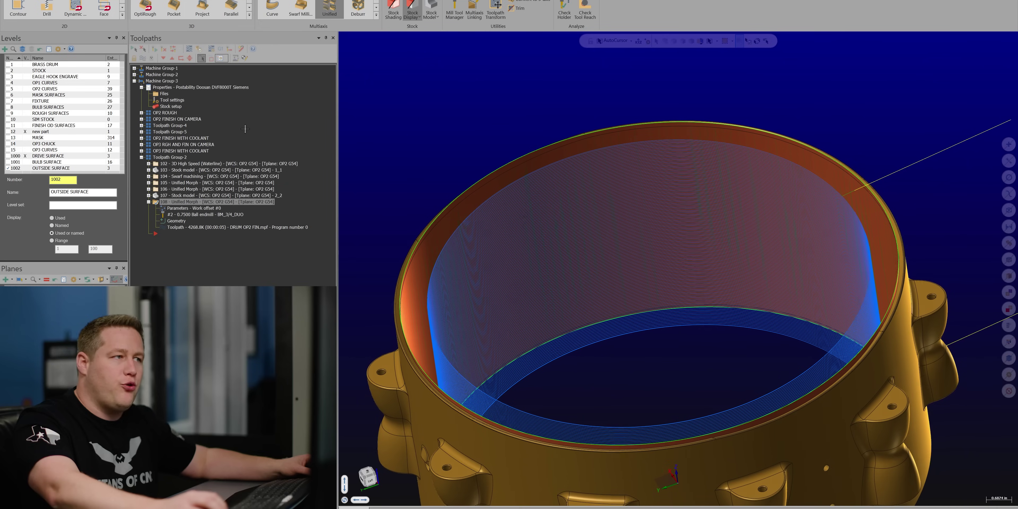
pyautogui.click(25, 132)
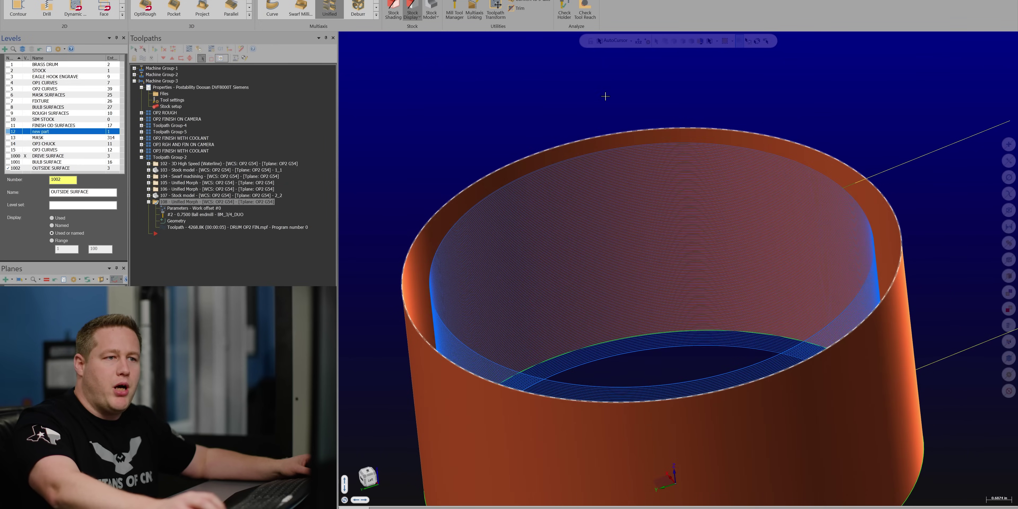
pyautogui.moveTo(606, 96); pyautogui.dragTo(597, 85, button='middle')
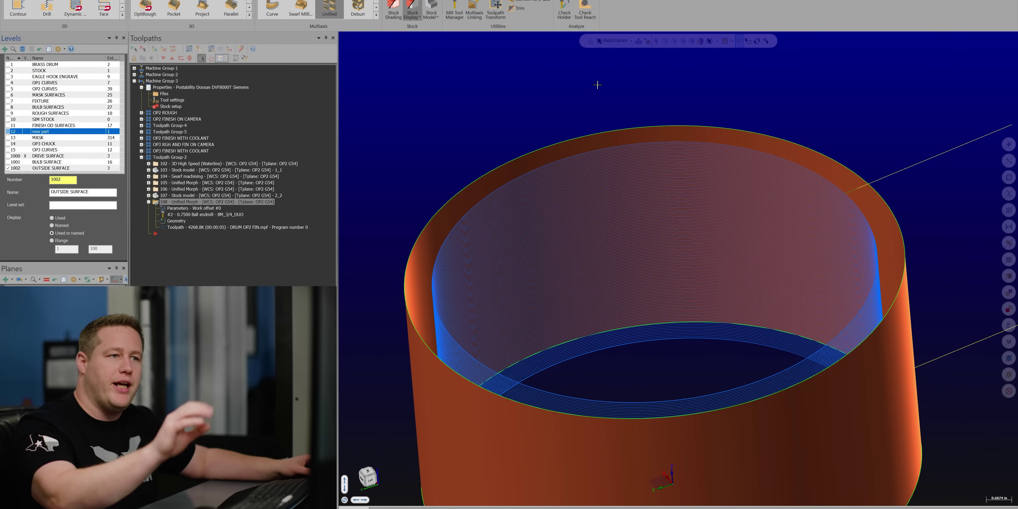
pyautogui.scroll(-1, 598, 84)
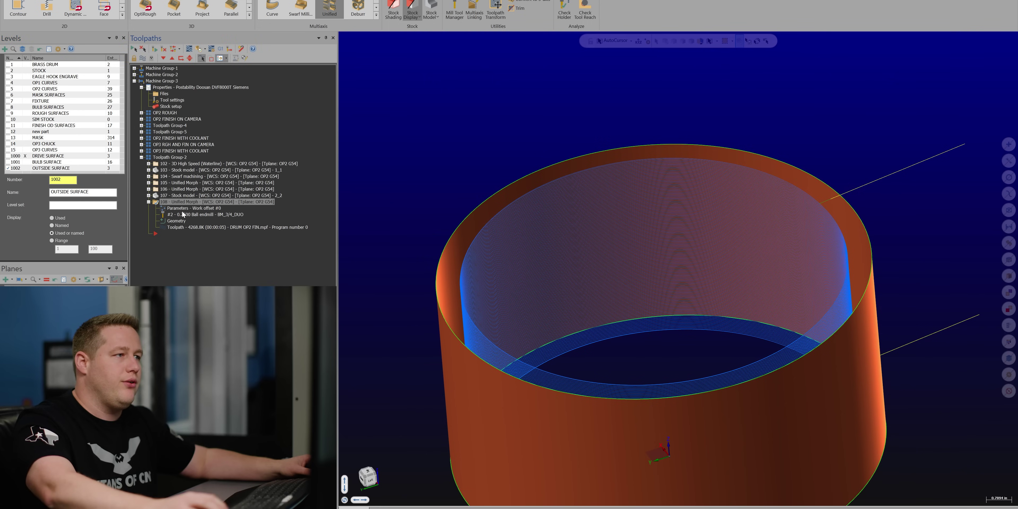
# Set the cut pattern's one-way machining direction to CCW for closed cuts and regenerate the Unified Morph toolpath.
pyautogui.click(275, 226)
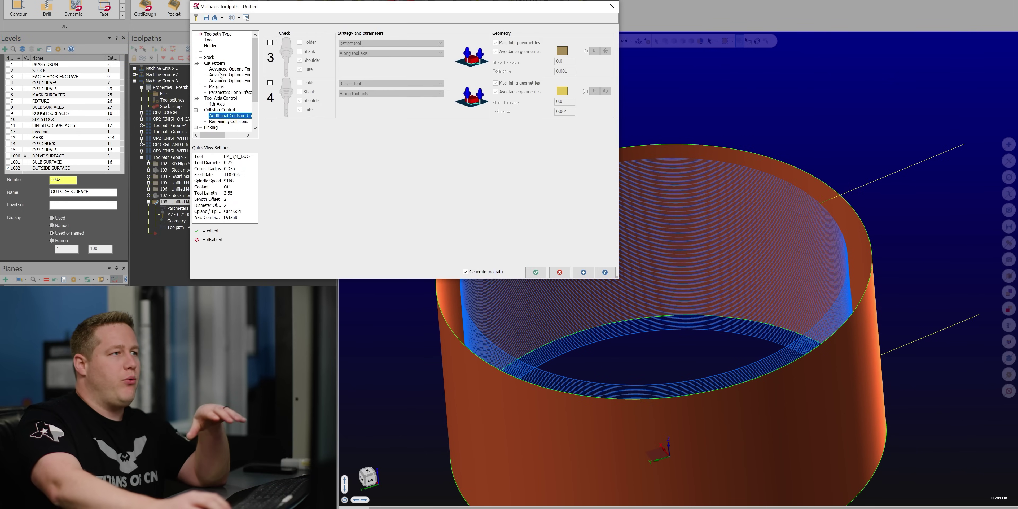
pyautogui.click(215, 64)
pyautogui.click(410, 239)
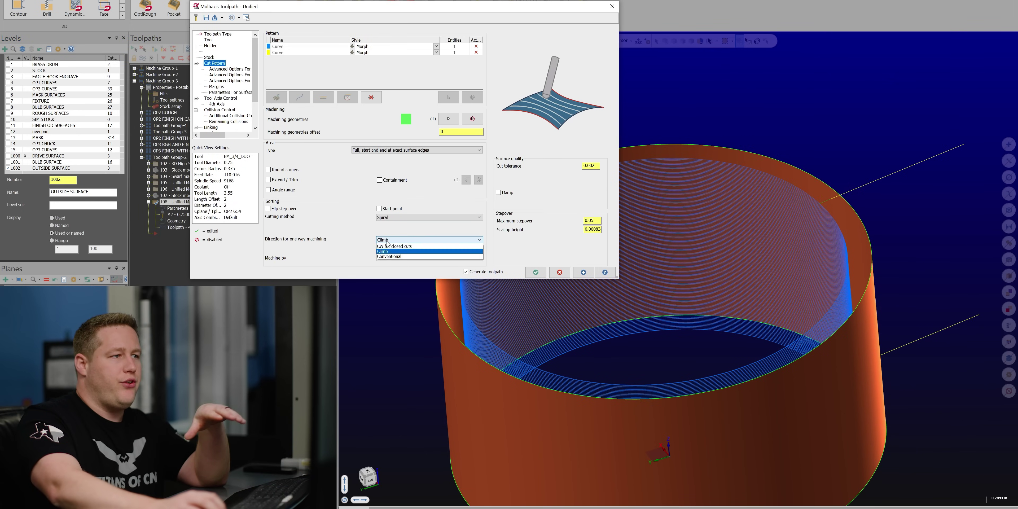
pyautogui.click(407, 247)
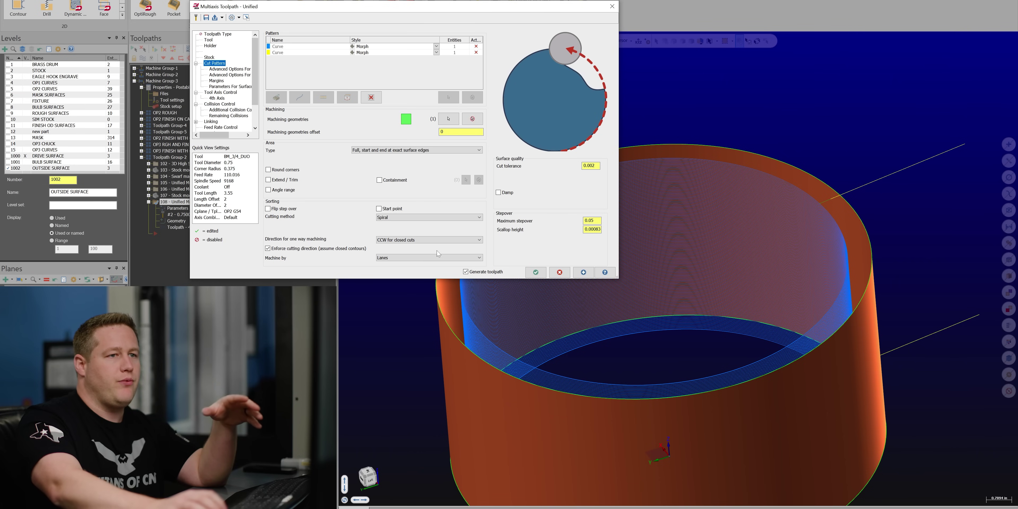
pyautogui.click(584, 274)
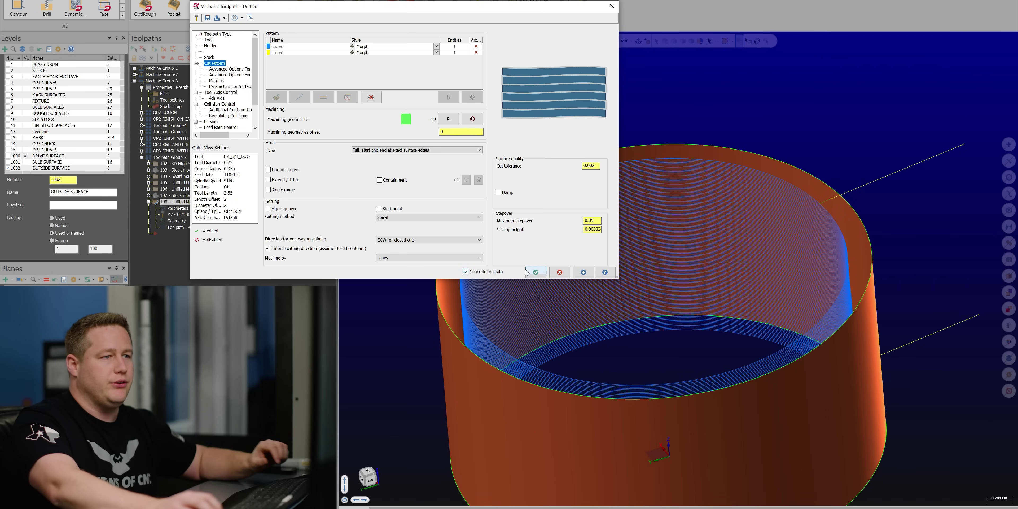
pyautogui.click(536, 272)
# Backplot the regenerated toolpath to check how the tool travels around the drum.
pyautogui.click(231, 227)
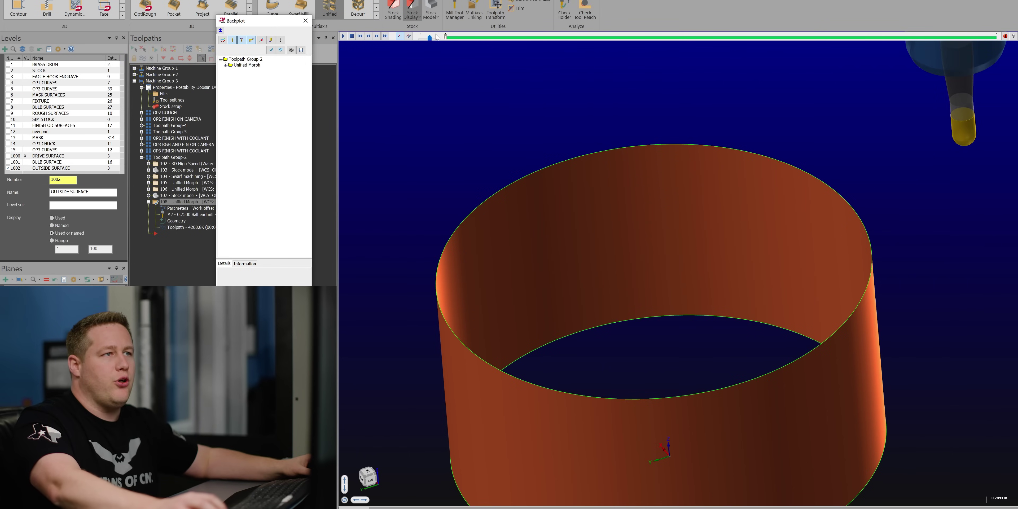
pyautogui.moveTo(445, 36)
pyautogui.mouseDown()
pyautogui.moveTo(456, 48)
pyautogui.moveTo(650, 70)
pyautogui.moveTo(816, 74)
pyautogui.mouseUp()
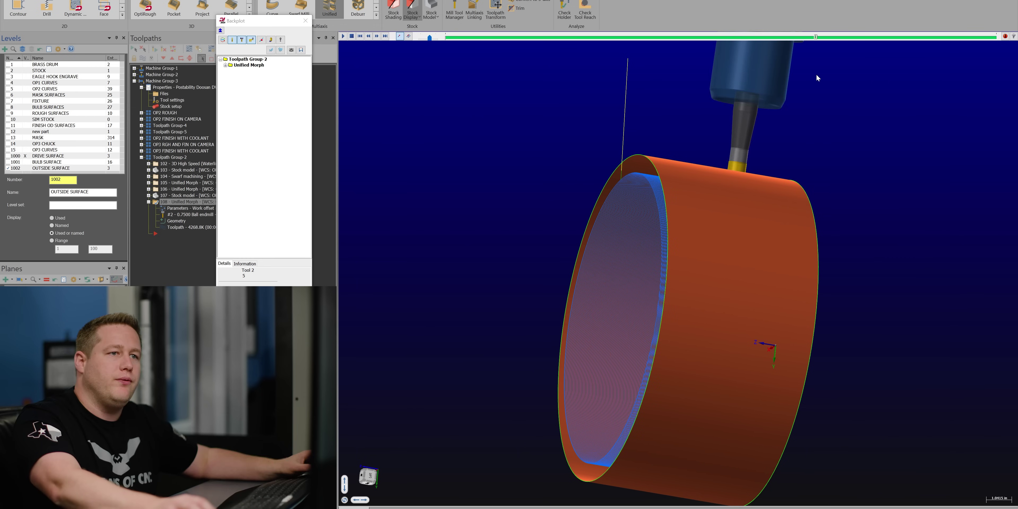
# Enable the first collision check for the flute, retracting the tool along its axis, with avoidance geometries as the checked geometry.
pyautogui.click(167, 207)
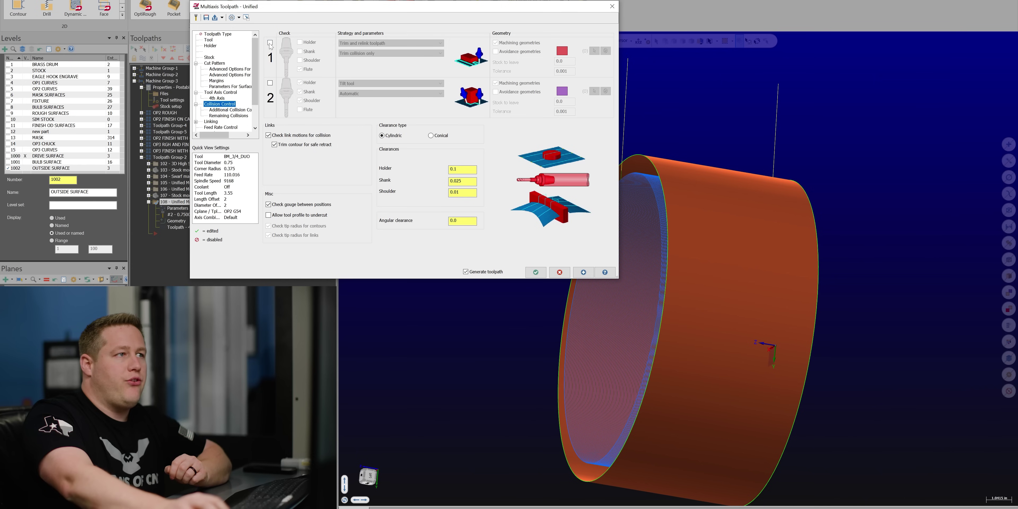
pyautogui.click(270, 43)
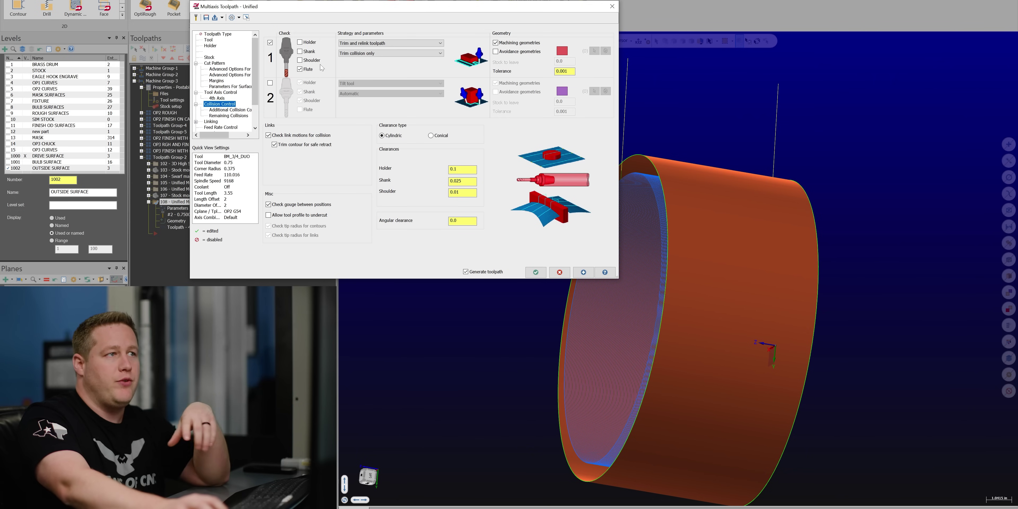
pyautogui.click(351, 44)
pyautogui.click(361, 55)
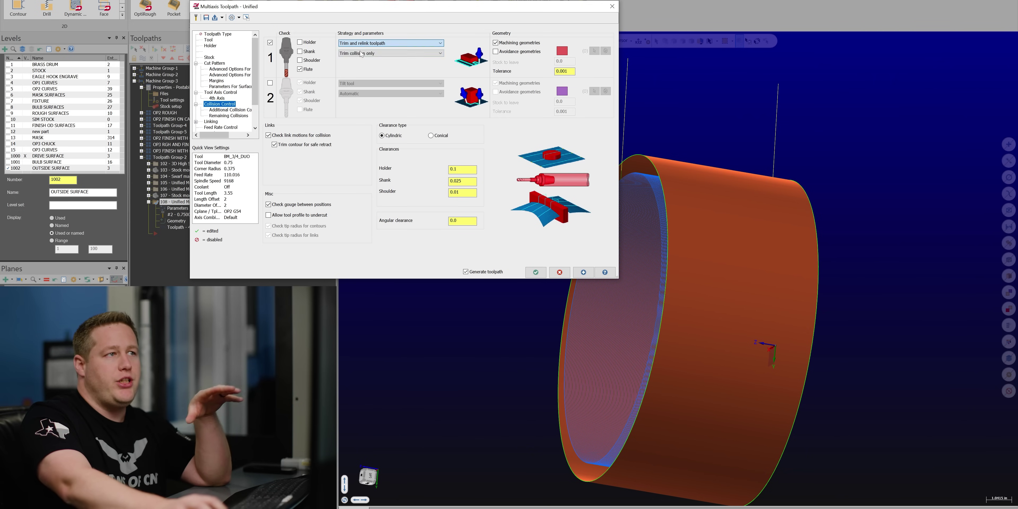
pyautogui.press('Up')
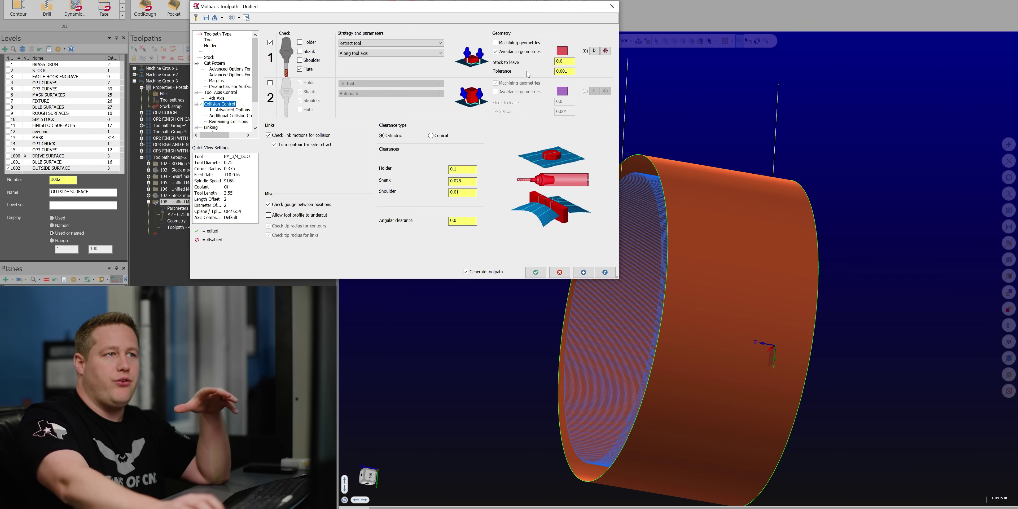
# Start picking avoidance geometry for the first collision check, with the new part level shown and the DRIVE SURFACE level hidden.
pyautogui.click(594, 51)
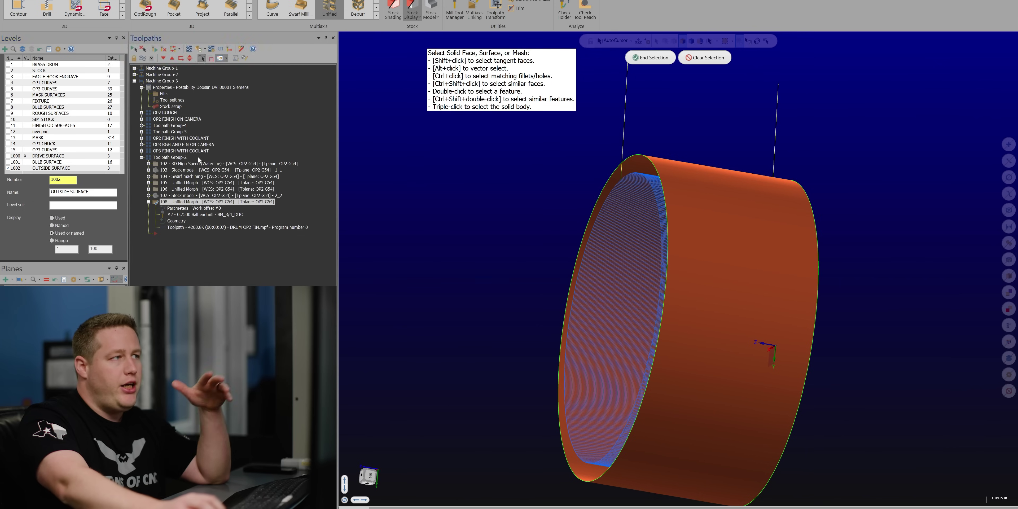
pyautogui.click(26, 132)
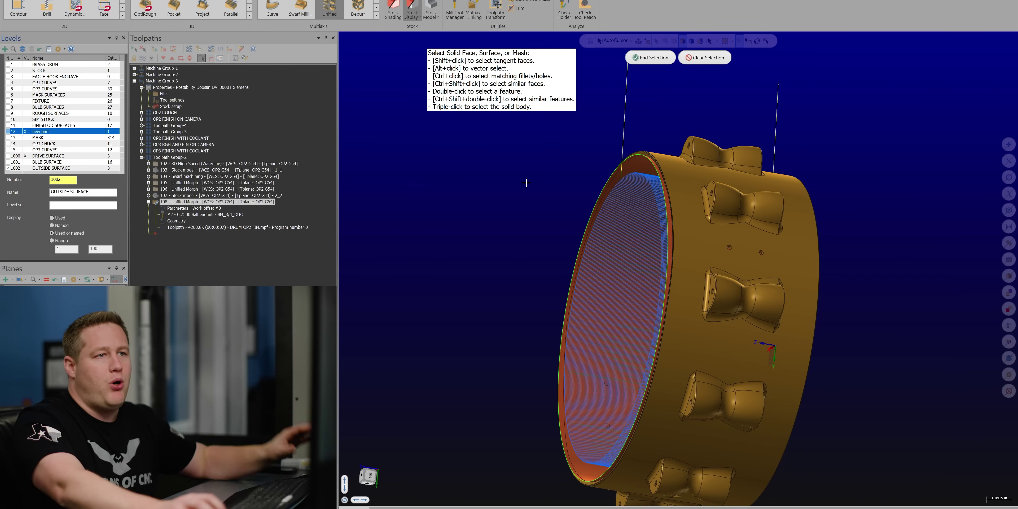
pyautogui.click(24, 156)
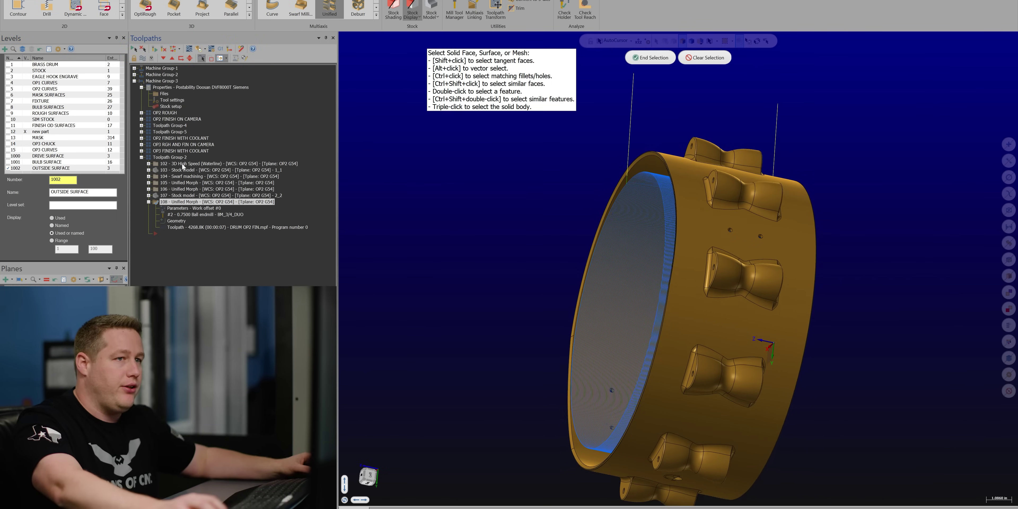
# Select the drum part's outer faces and bow-tie bosses as avoidance geometry using a selection window across the drum.
pyautogui.scroll(-4, 397, 180)
pyautogui.moveTo(398, 179); pyautogui.dragTo(488, 200, button='middle')
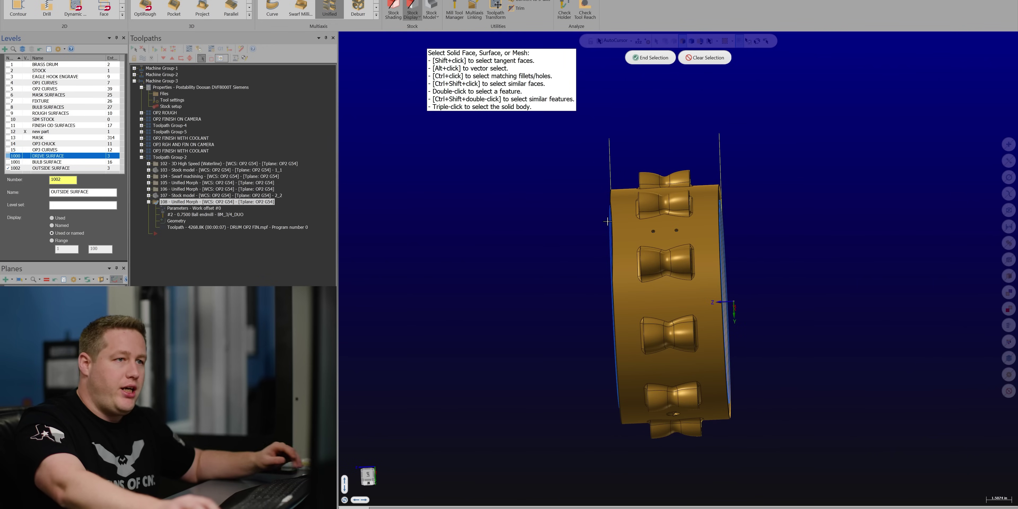
pyautogui.click(626, 221)
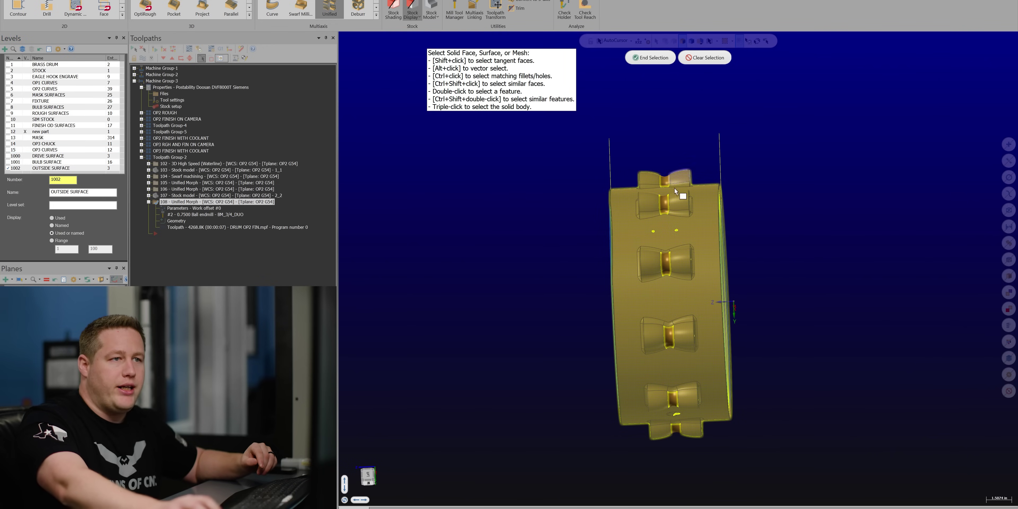
pyautogui.scroll(-1, 697, 239)
pyautogui.moveTo(634, 143); pyautogui.dragTo(685, 308)
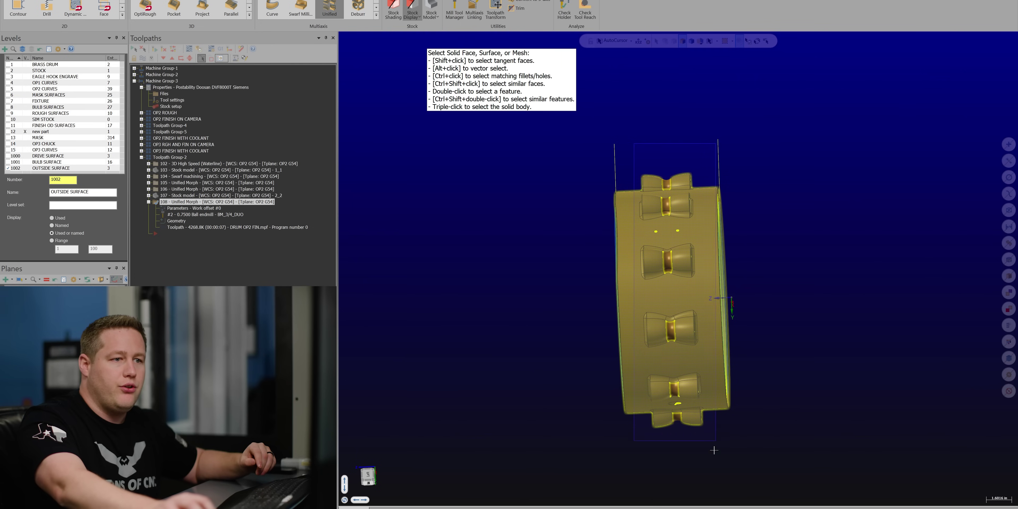
pyautogui.hotkey('alt', 'Right')
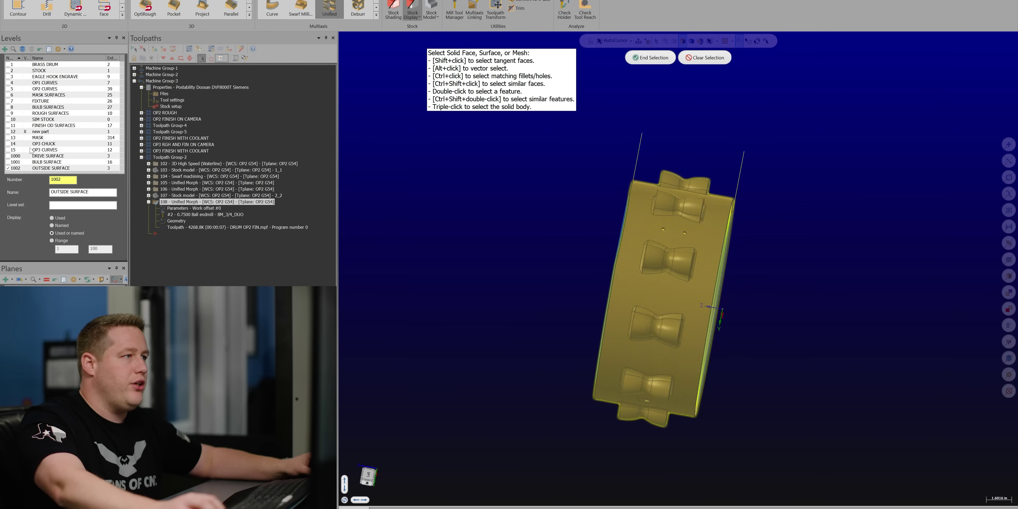
# Display the MASK level and examine the mask surfaces around the bow-tie bosses and the small holes.
pyautogui.click(26, 139)
pyautogui.scroll(10, 560, 224)
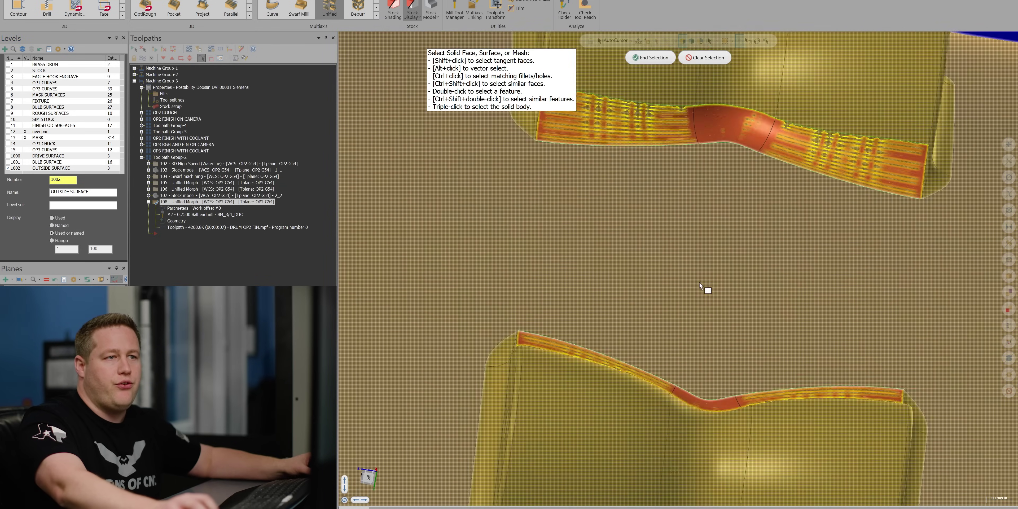
pyautogui.moveTo(699, 282); pyautogui.dragTo(532, 194, button='middle')
pyautogui.scroll(-4, 688, 272)
pyautogui.scroll(2, 550, 297)
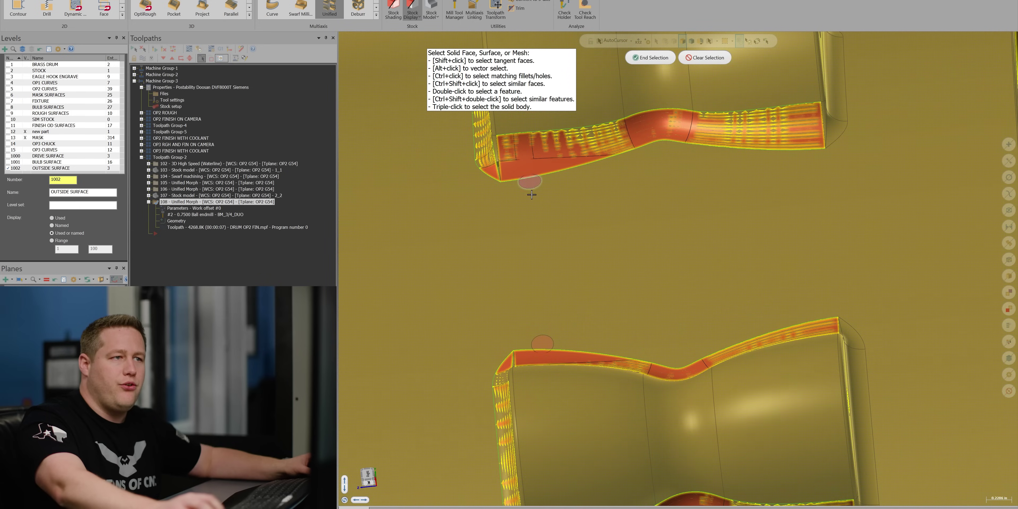
pyautogui.scroll(-3, 529, 244)
pyautogui.moveTo(529, 244); pyautogui.dragTo(608, 270, button='middle')
pyautogui.scroll(3, 640, 293)
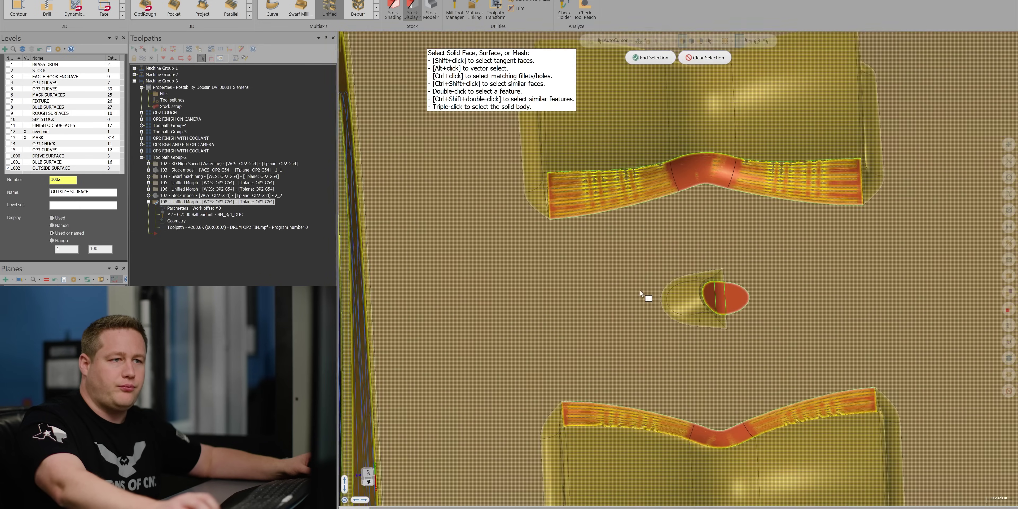
pyautogui.scroll(4, 641, 293)
pyautogui.scroll(-10, 569, 297)
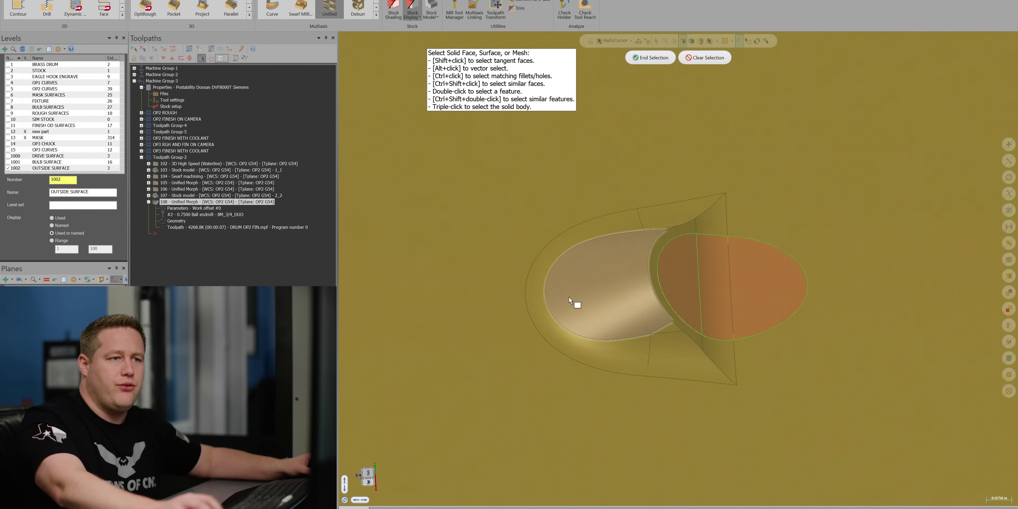
pyautogui.moveTo(568, 265); pyautogui.dragTo(579, 262, button='middle')
pyautogui.scroll(8, 582, 204)
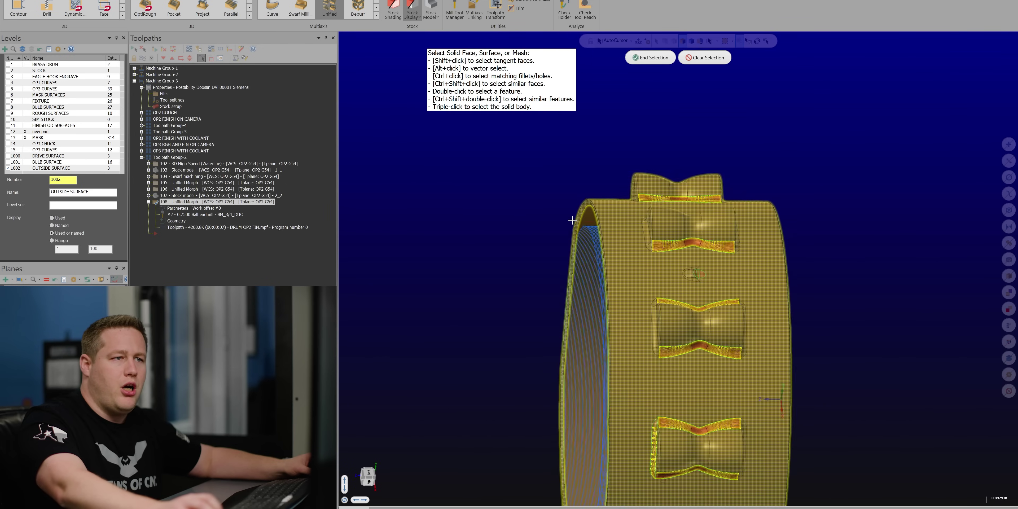
pyautogui.scroll(-8, 539, 213)
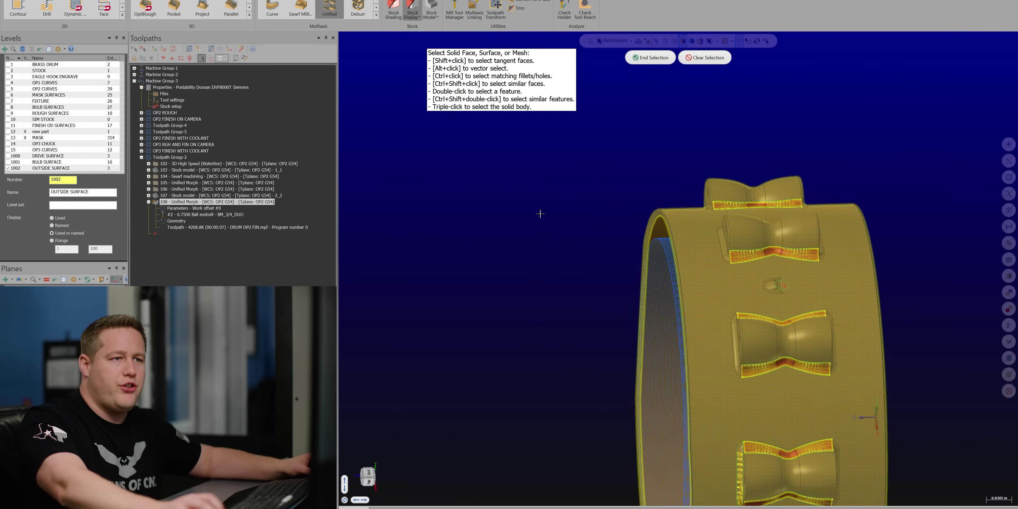
# Draw narrow selection windows along both rims of the drum for the avoidance geometry.
pyautogui.moveTo(539, 213); pyautogui.dragTo(637, 183, button='middle')
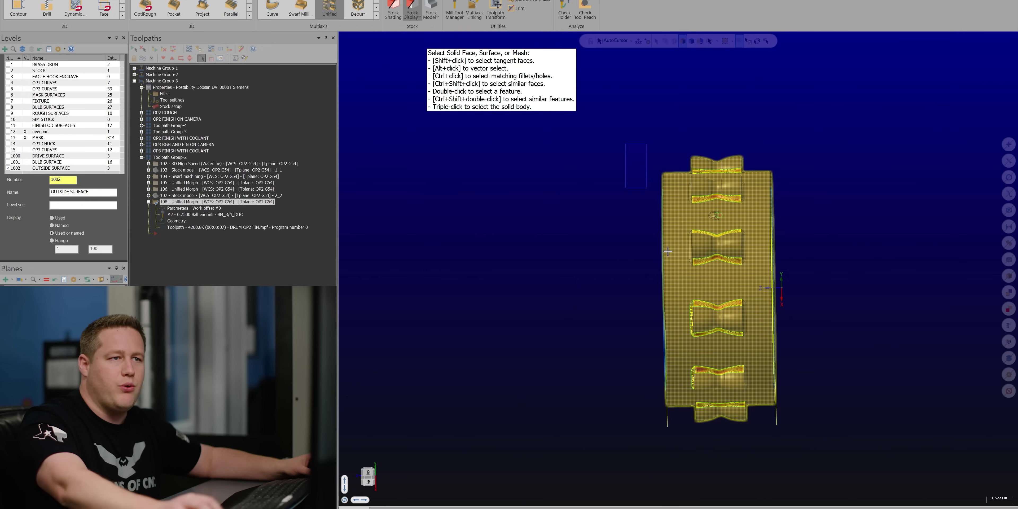
pyautogui.moveTo(677, 475); pyautogui.dragTo(677, 475)
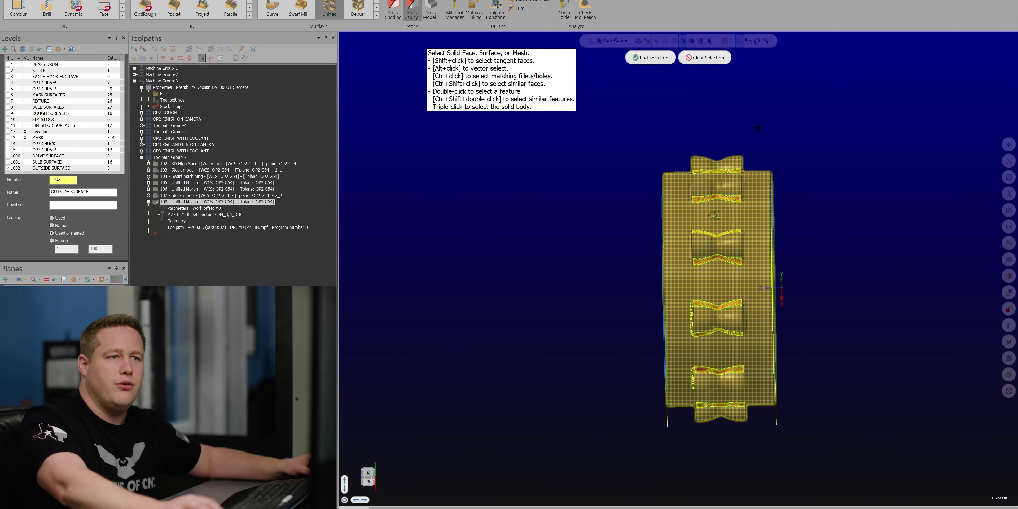
pyautogui.moveTo(817, 435); pyautogui.dragTo(817, 435)
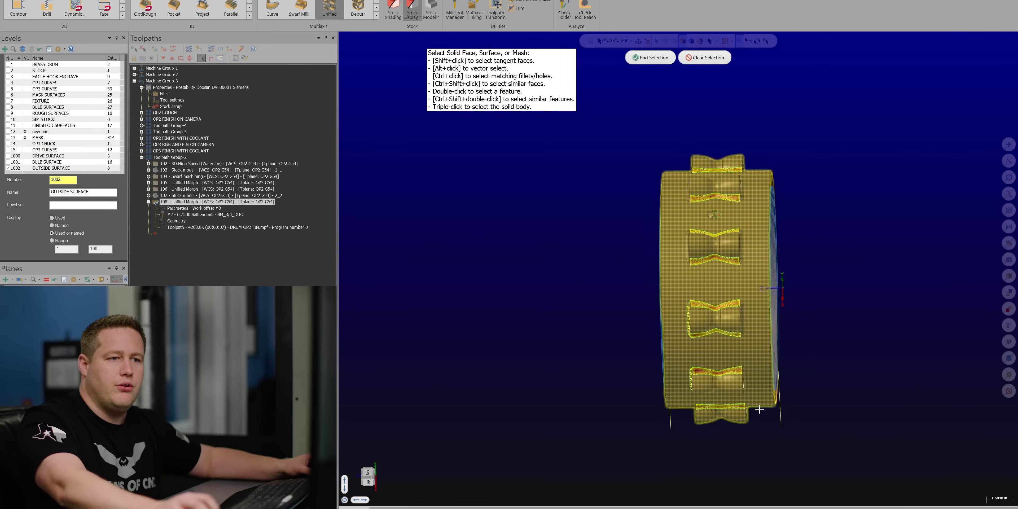
pyautogui.moveTo(817, 435); pyautogui.dragTo(734, 291, button='middle')
# Hide the MASK level and finish the avoidance geometry selection.
pyautogui.scroll(6, 802, 186)
pyautogui.scroll(-2, 776, 180)
pyautogui.moveTo(776, 180); pyautogui.dragTo(608, 168, button='middle')
pyautogui.click(25, 137)
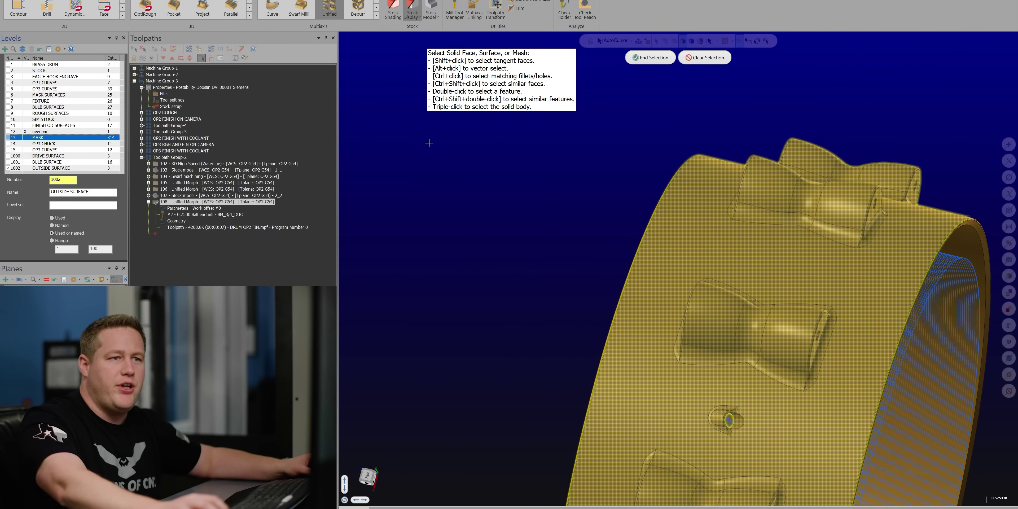
pyautogui.hotkey('alt', '1')
pyautogui.scroll(-3, 673, 269)
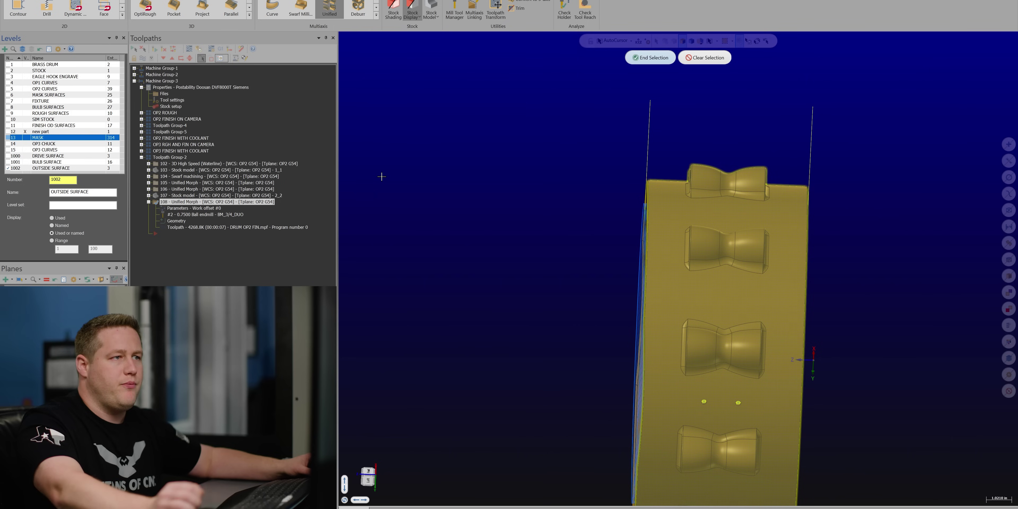
pyautogui.press('Return')
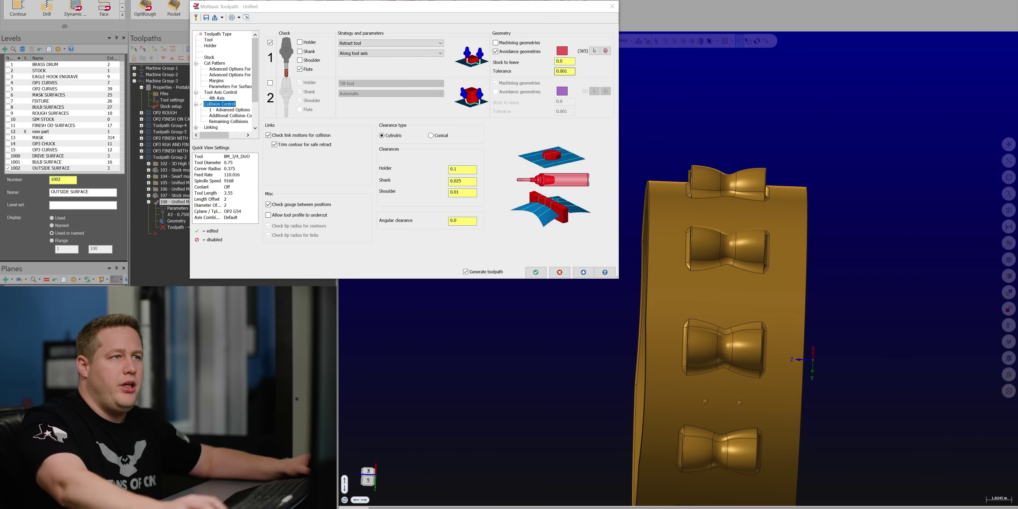
# Accept the collision control settings for the Unified Morph toolpath.
pyautogui.scroll(-2, 724, 340)
pyautogui.moveTo(711, 339); pyautogui.dragTo(755, 352, button='middle')
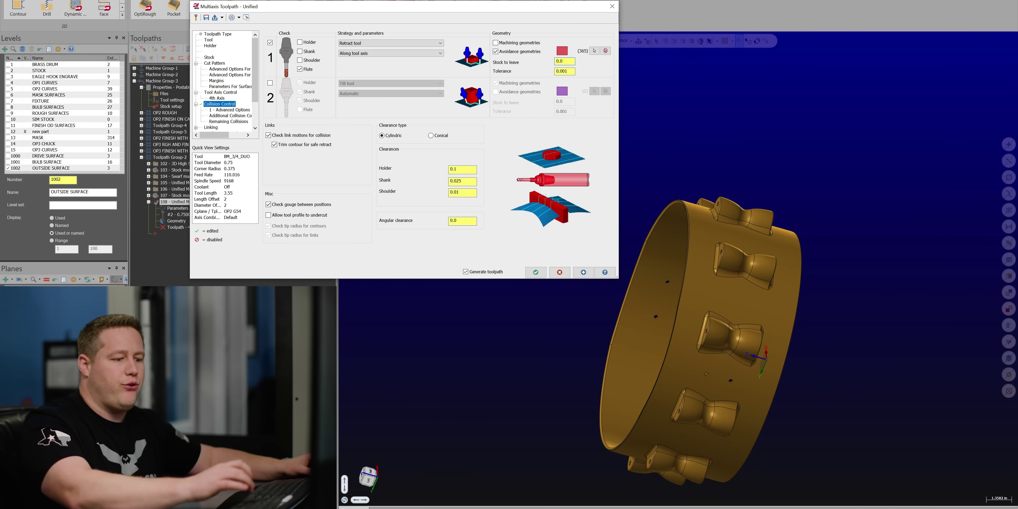
pyautogui.write('5')
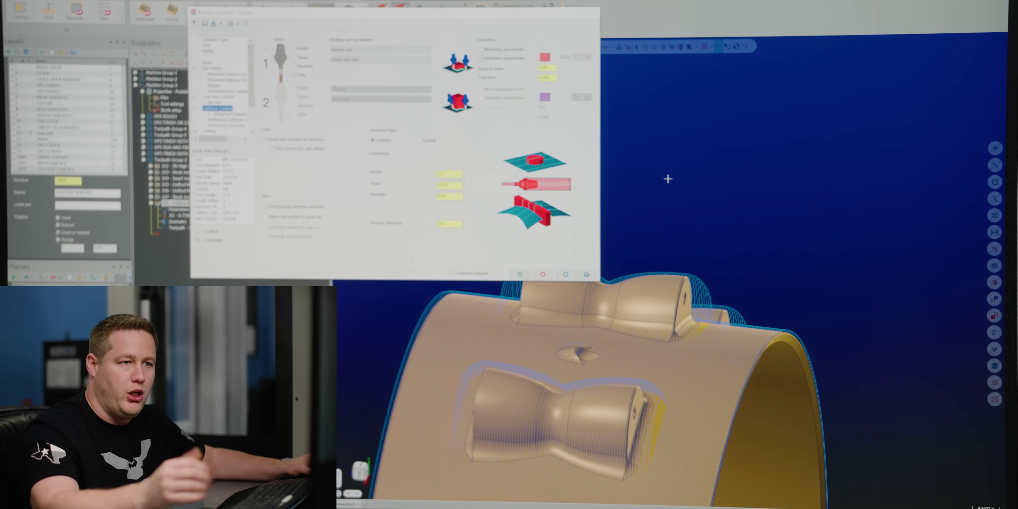
pyautogui.click(520, 274)
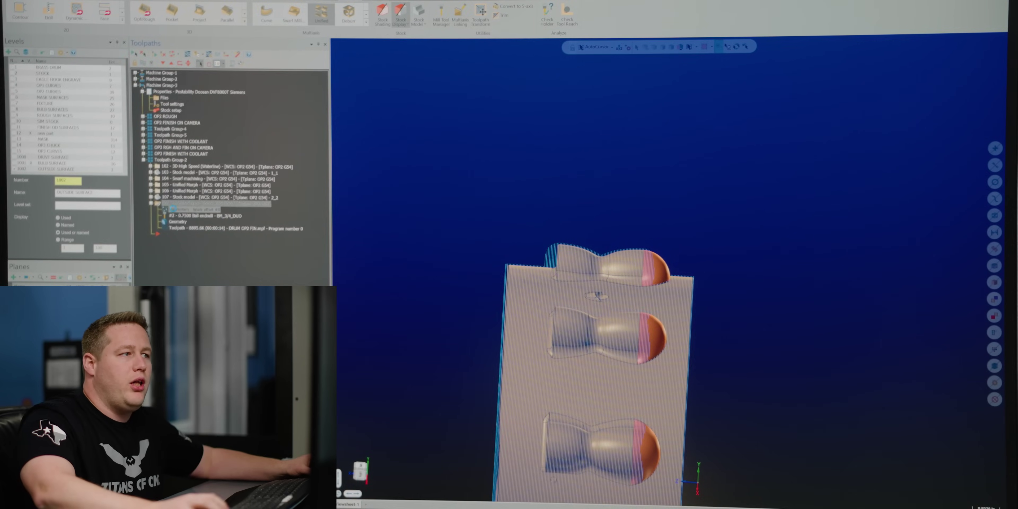
# Reopen the Unified Morph's collision control settings and revise the avoidance surface selection around the drum and its bosses.
pyautogui.click(173, 210)
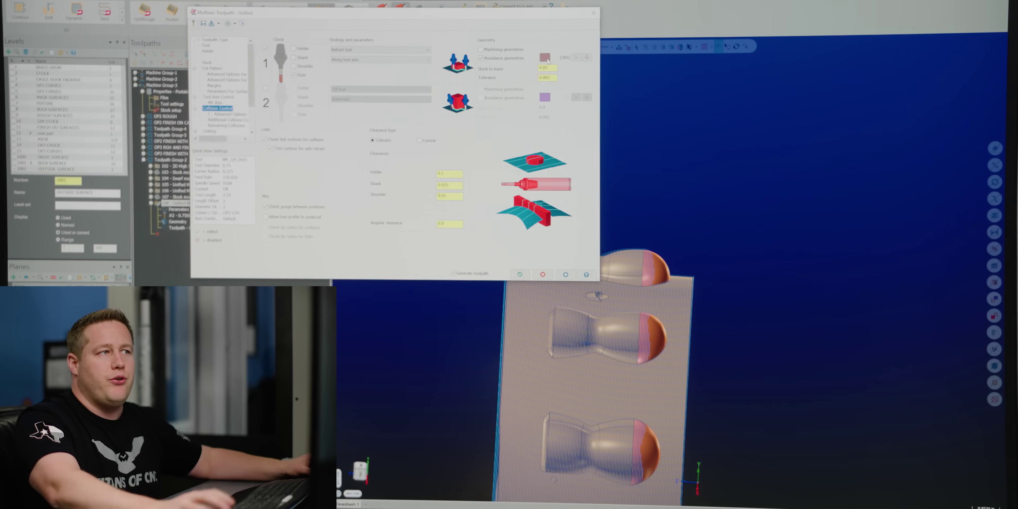
pyautogui.click(575, 57)
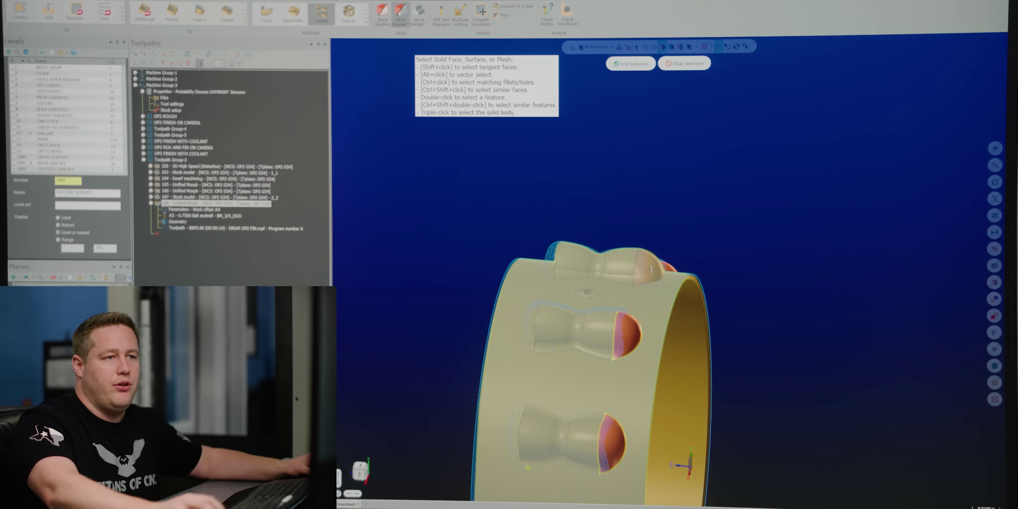
pyautogui.moveTo(652, 269); pyautogui.dragTo(700, 250, button='middle')
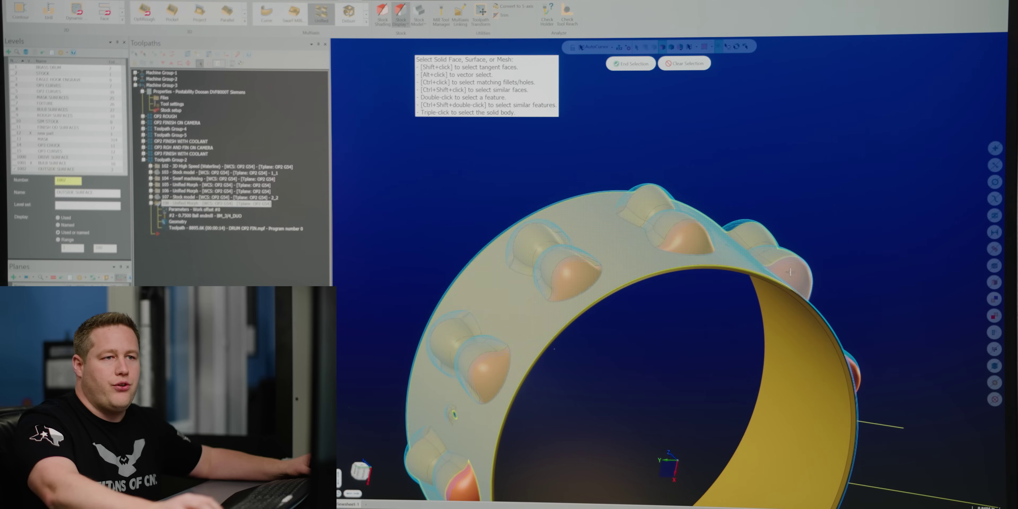
pyautogui.scroll(-3, 706, 488)
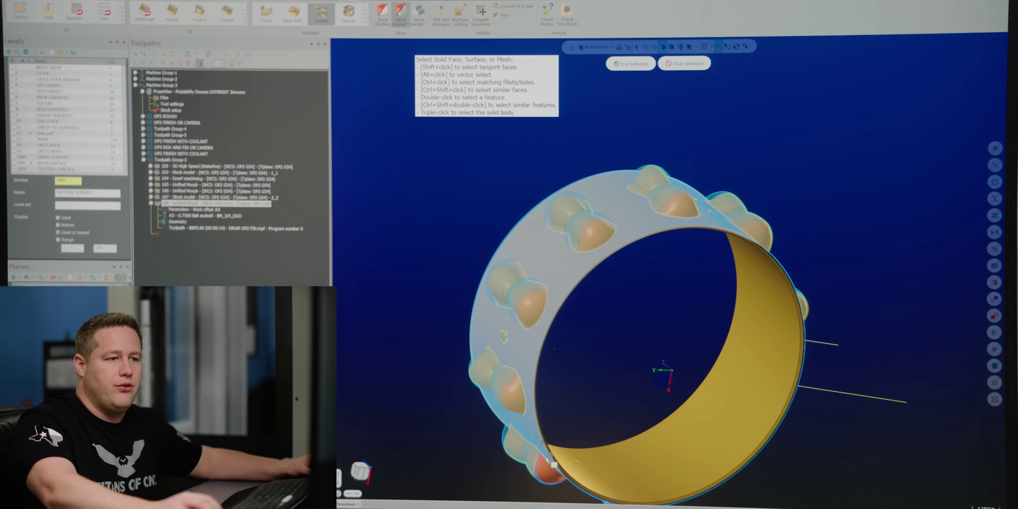
pyautogui.moveTo(552, 463); pyautogui.dragTo(558, 343, button='middle')
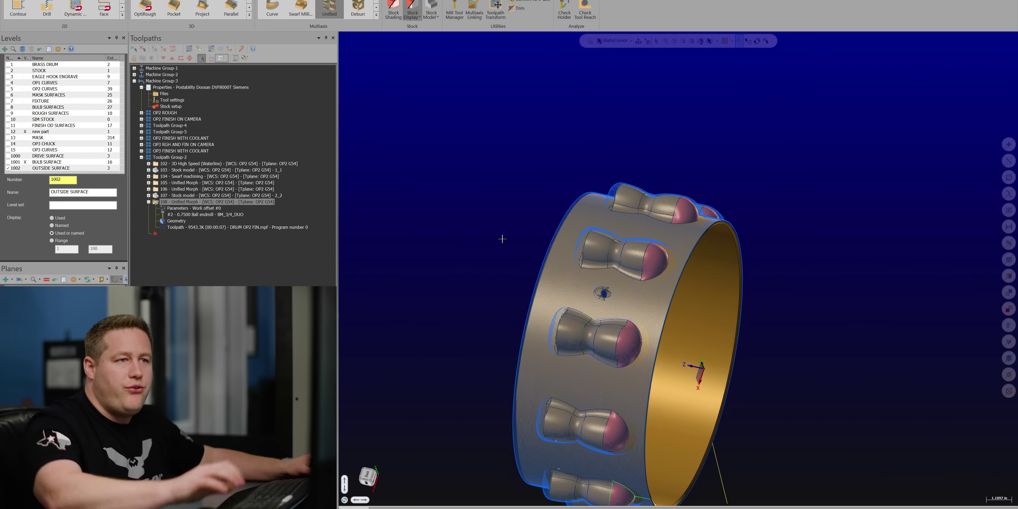
# Examine how the regenerated toolpath retracts over the bow-tie bosses, the small hole and the drum's rims.
pyautogui.scroll(-2, 692, 205)
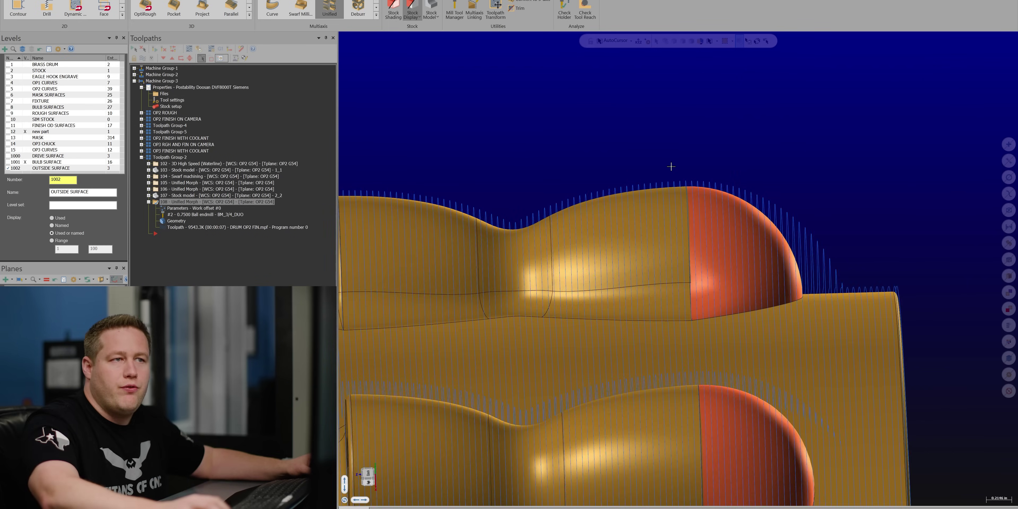
pyautogui.scroll(-2, 798, 238)
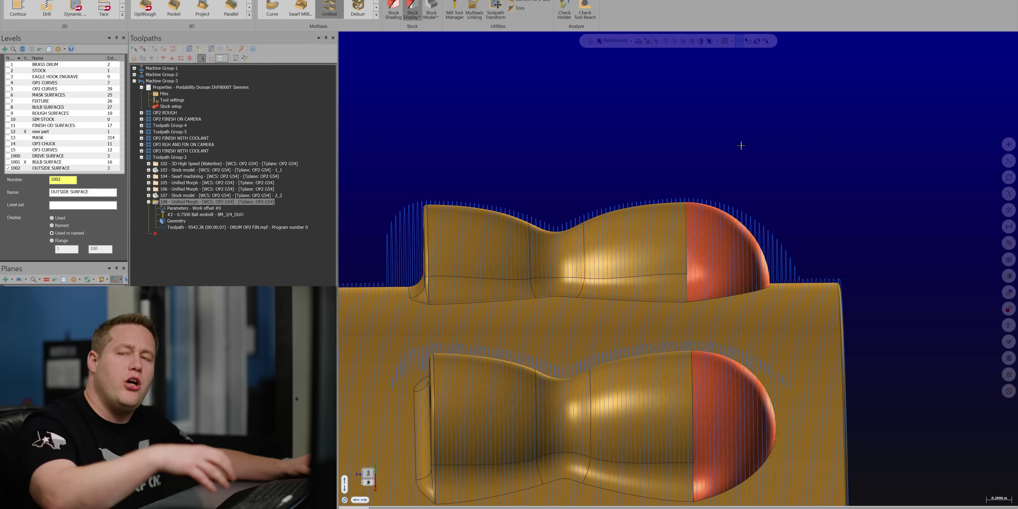
pyautogui.scroll(-2, 740, 146)
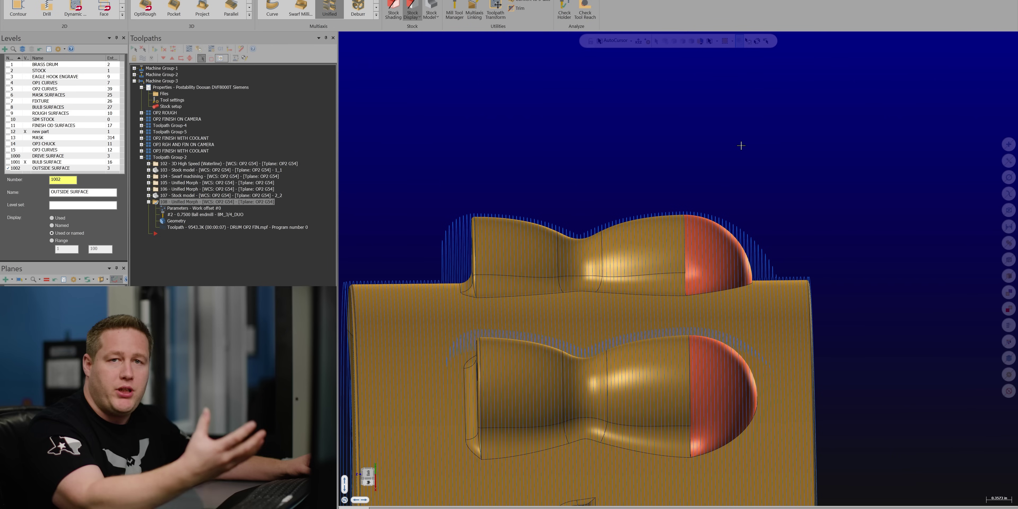
pyautogui.scroll(-2, 741, 146)
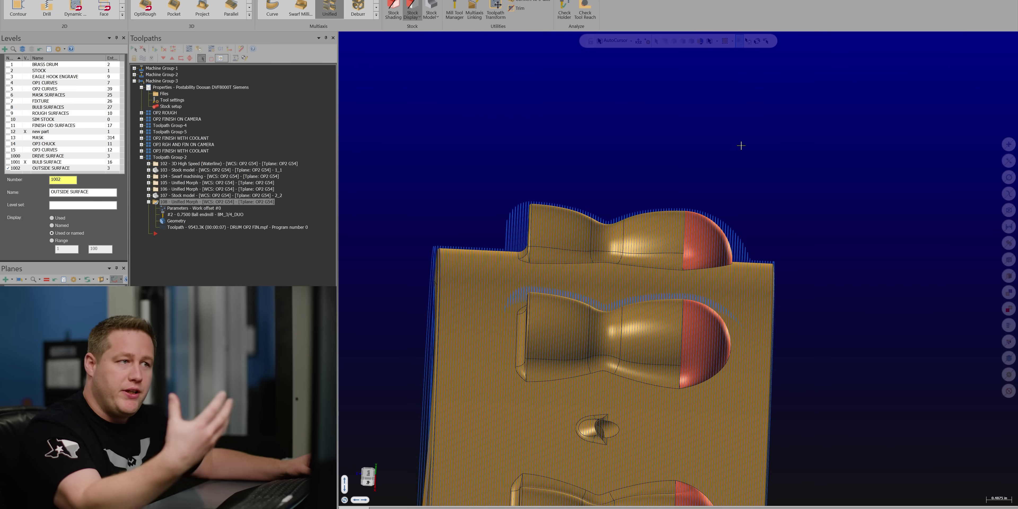
pyautogui.scroll(-1, 741, 146)
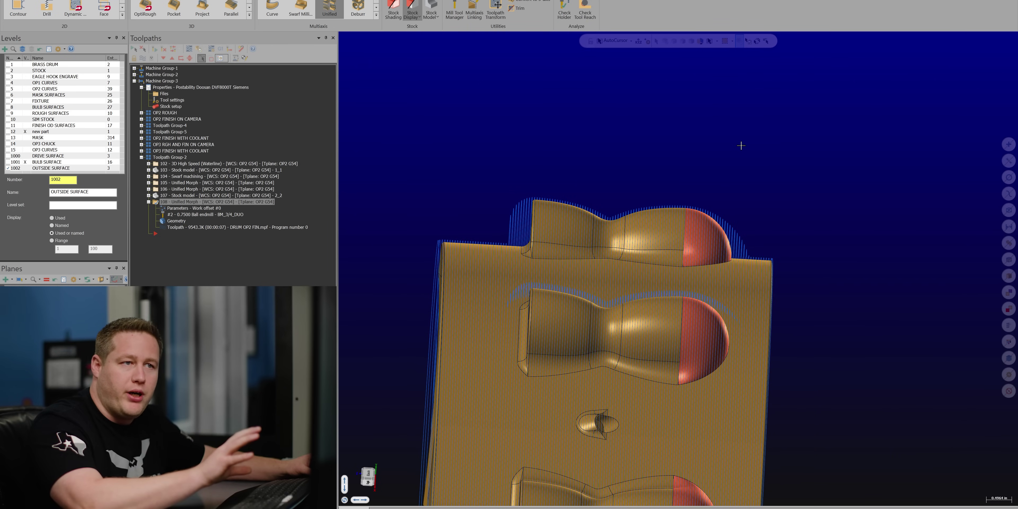
pyautogui.scroll(1, 741, 145)
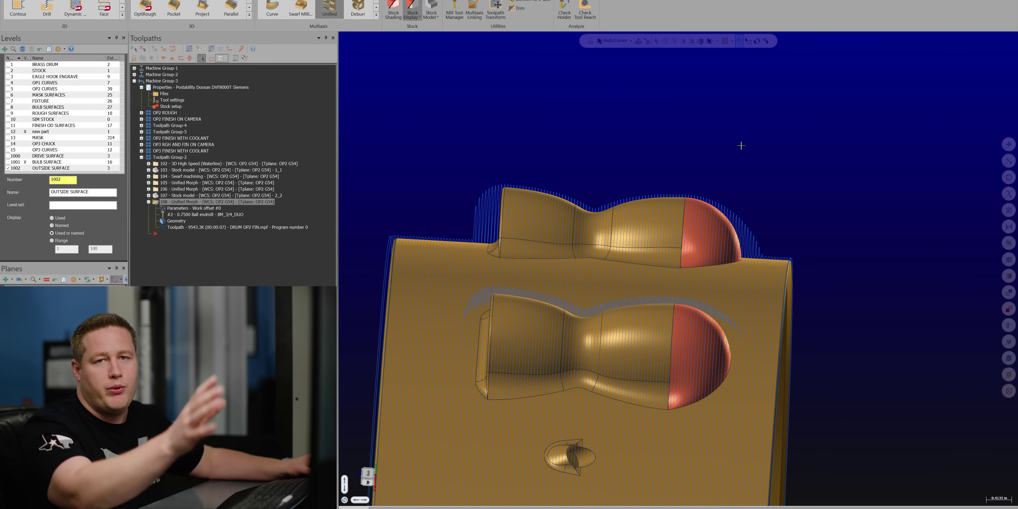
pyautogui.scroll(3, 741, 145)
pyautogui.scroll(-2, 467, 193)
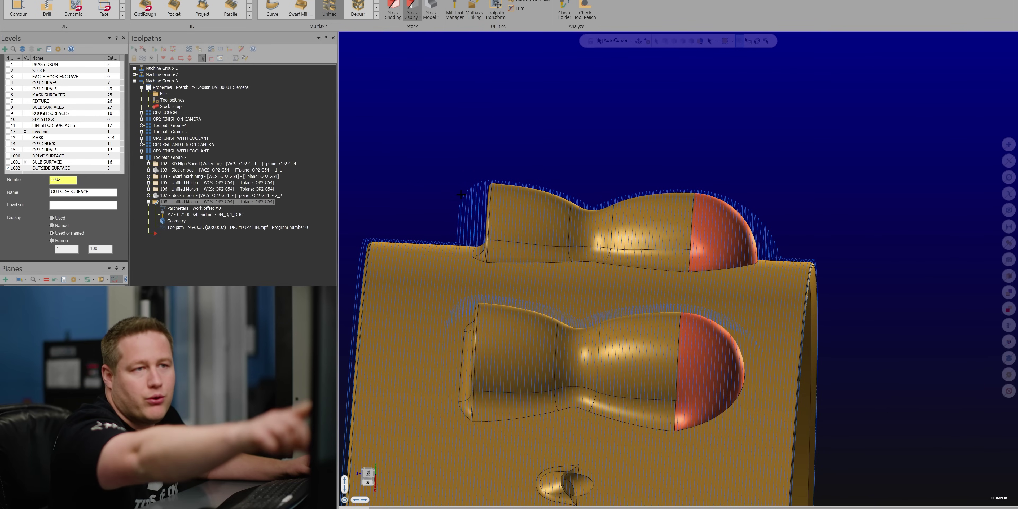
pyautogui.scroll(-2, 461, 193)
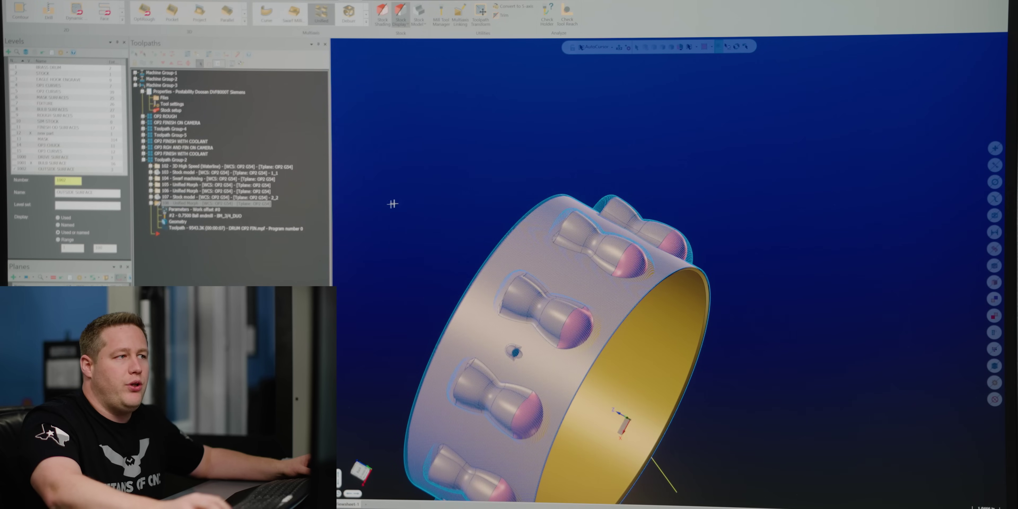
pyautogui.scroll(5, 386, 205)
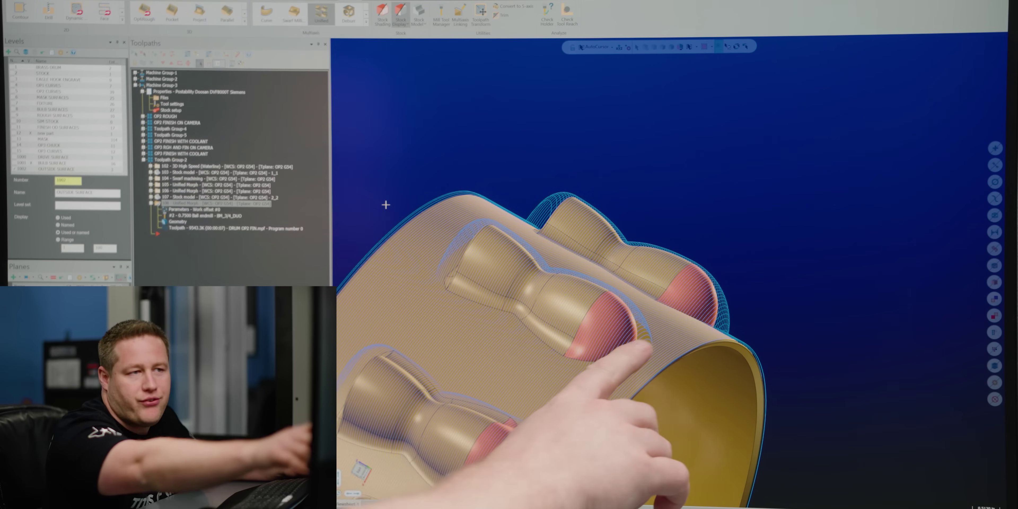
pyautogui.scroll(-1, 386, 204)
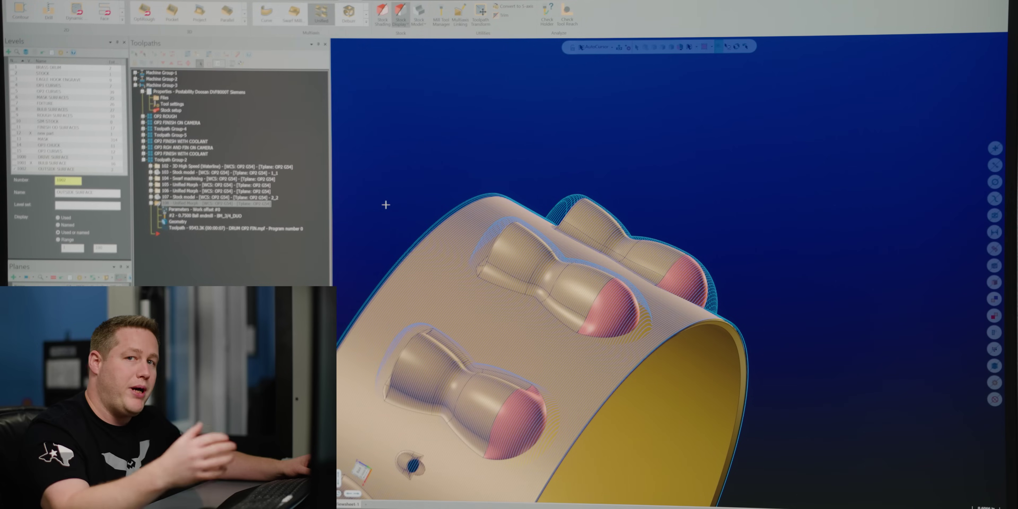
pyautogui.scroll(-4, 385, 204)
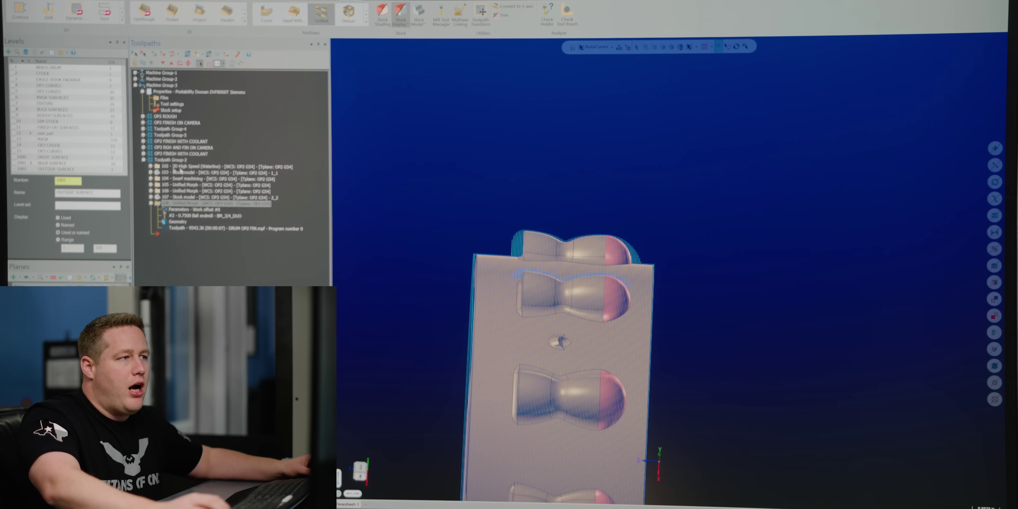
# Check stock model 103 and set the Unified Morph's start margin to 1.367 and end margin to 0.425.
pyautogui.click(166, 174)
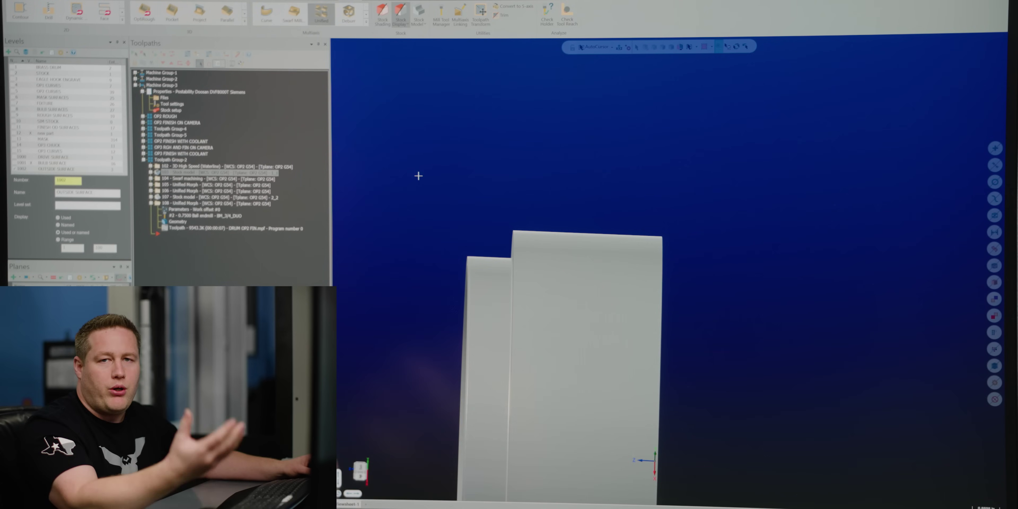
pyautogui.scroll(-5, 419, 176)
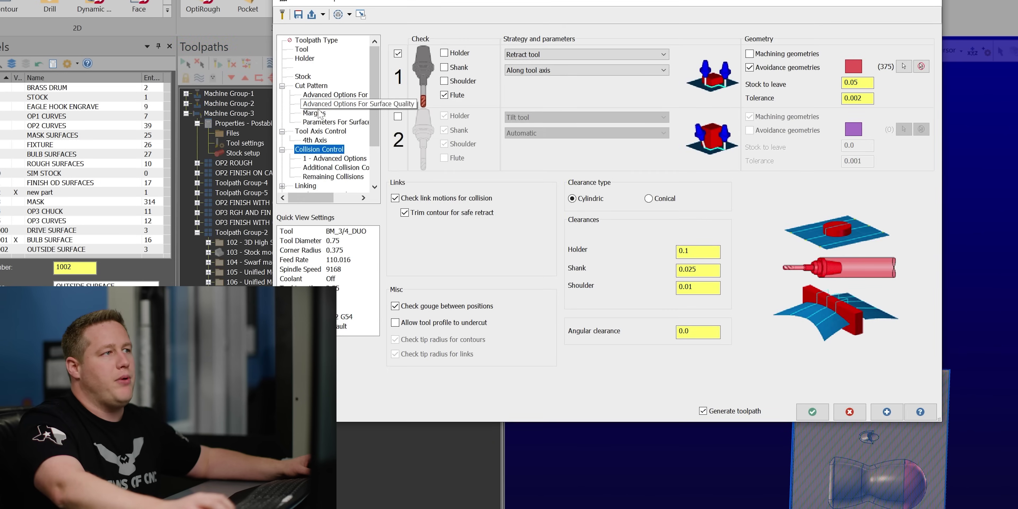
pyautogui.click(316, 113)
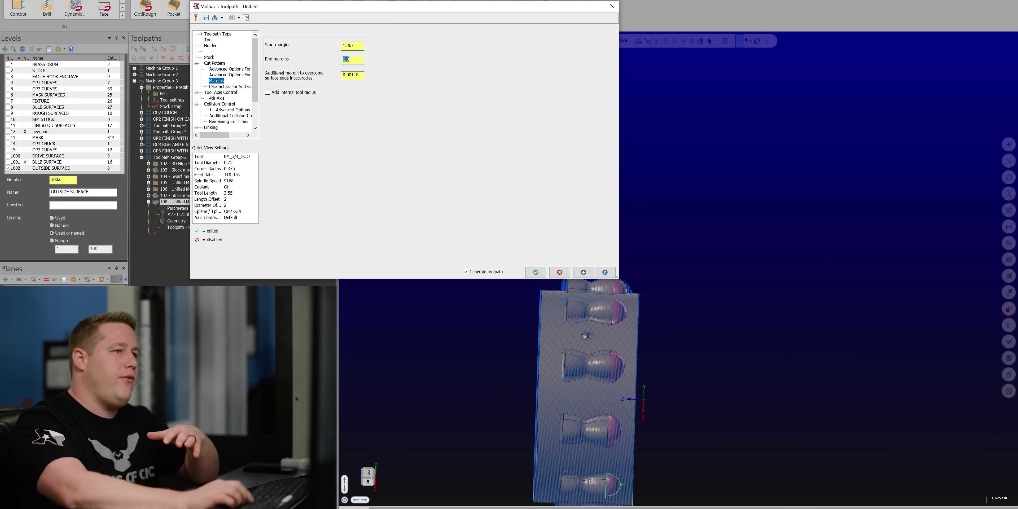
pyautogui.click(535, 272)
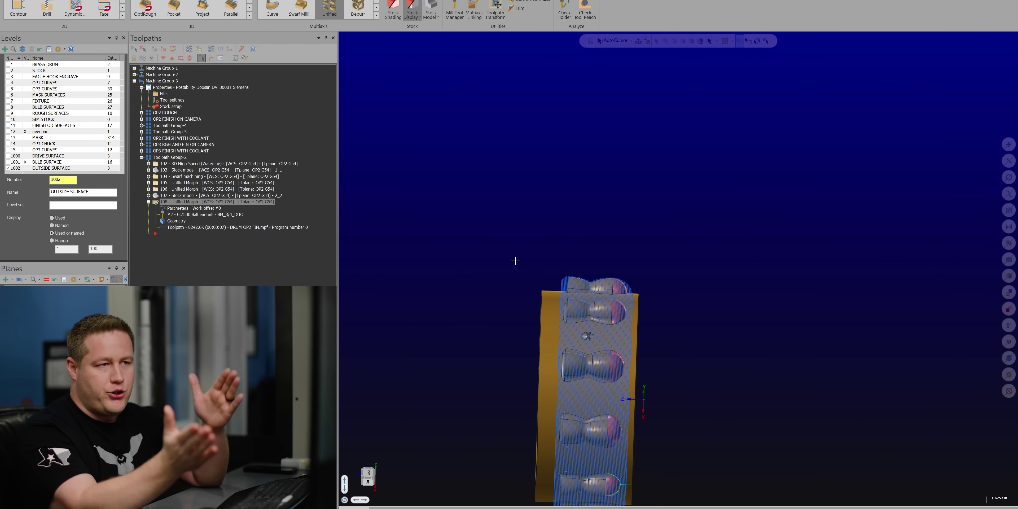
# Examine the trimmed toolpath's coverage around the bosses and along both edges of the drum.
pyautogui.press('Down')
pyautogui.press('Down')
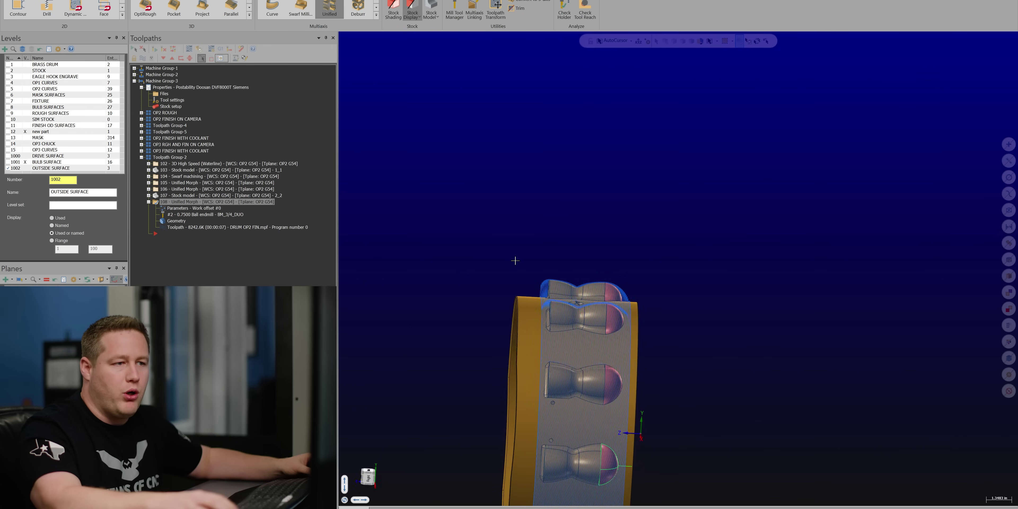
pyautogui.scroll(5, 514, 260)
pyautogui.scroll(2, 514, 260)
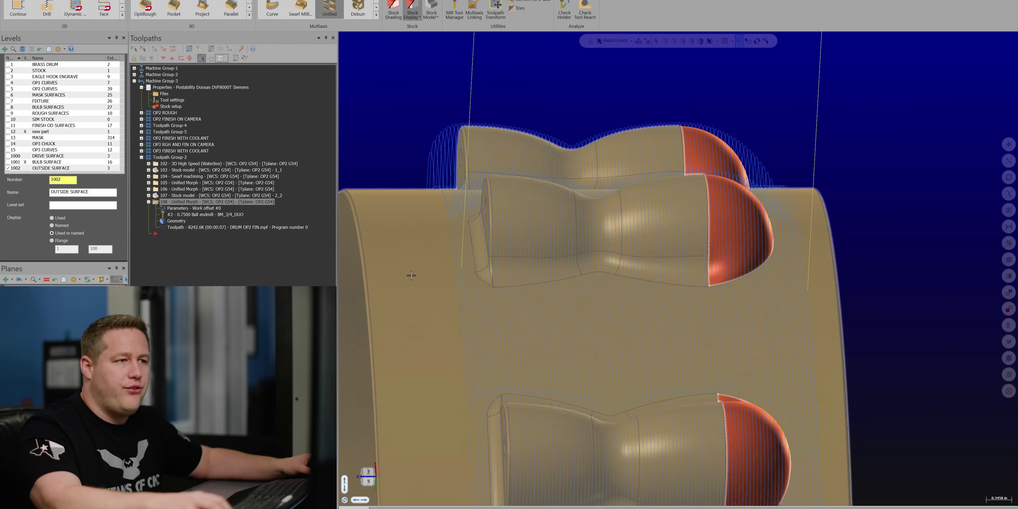
pyautogui.moveTo(409, 276); pyautogui.dragTo(459, 235, button='middle')
pyautogui.scroll(-1, 459, 235)
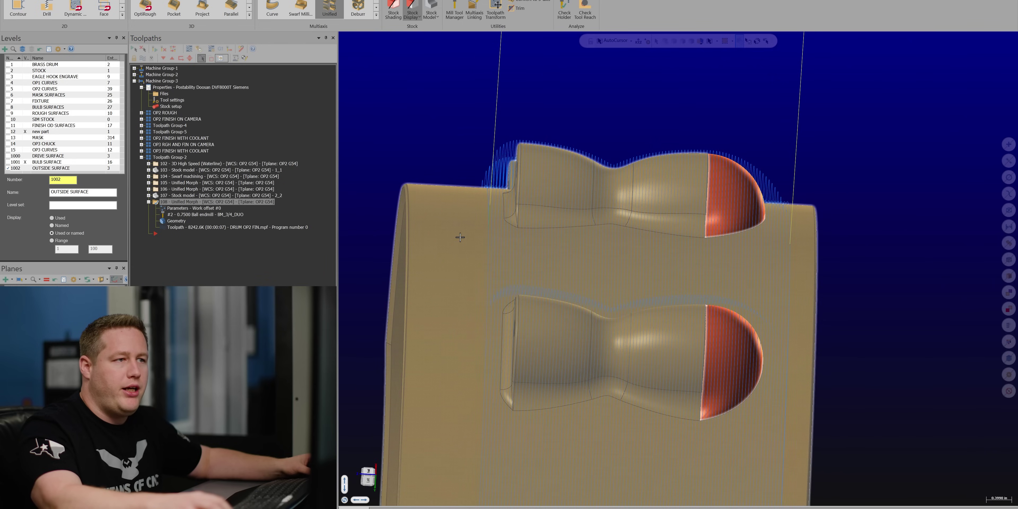
pyautogui.moveTo(446, 185); pyautogui.dragTo(443, 171, button='middle')
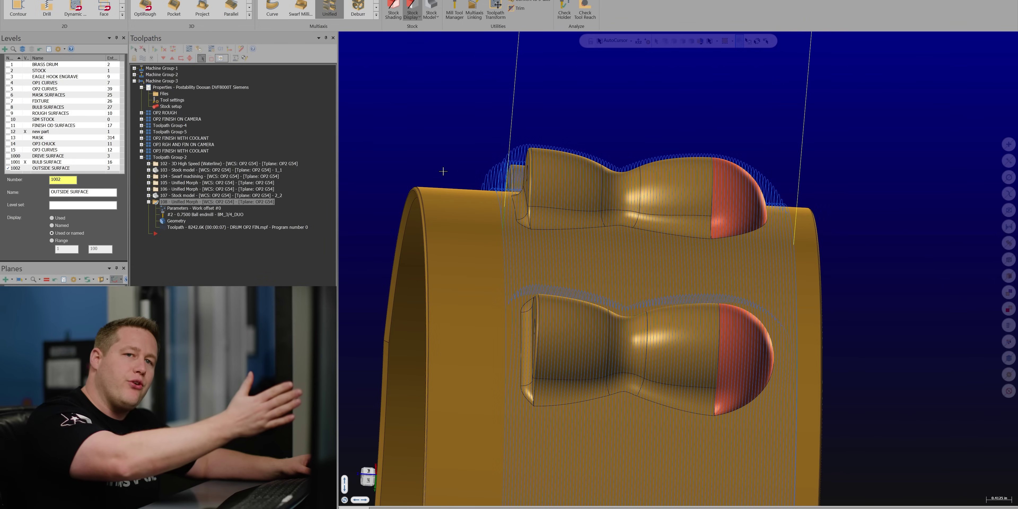
pyautogui.moveTo(443, 171); pyautogui.dragTo(438, 170, button='middle')
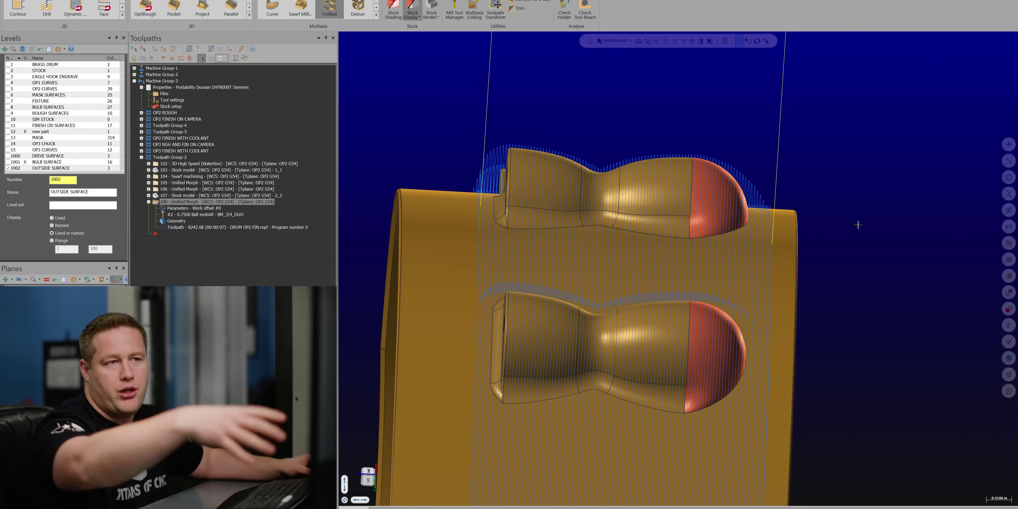
pyautogui.moveTo(858, 224); pyautogui.dragTo(857, 225, button='middle')
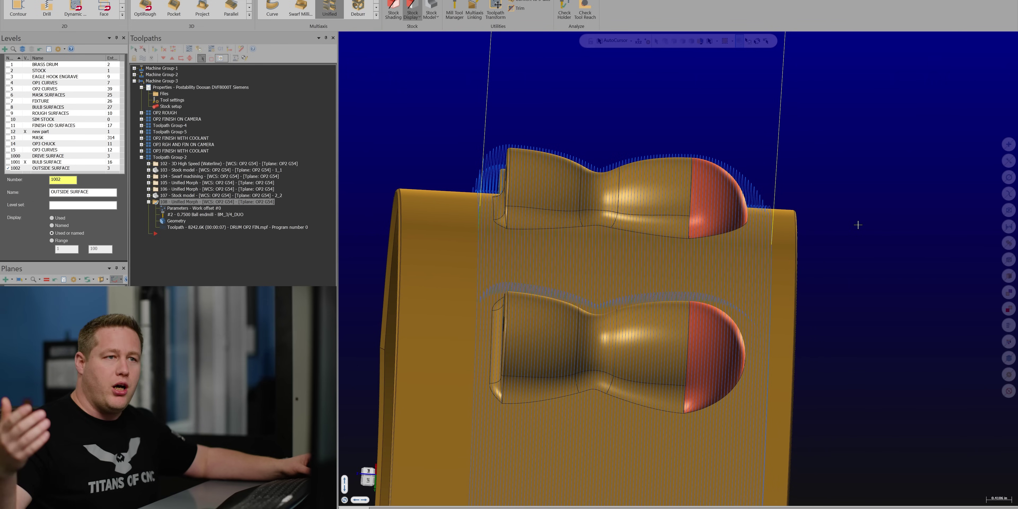
pyautogui.press('Down')
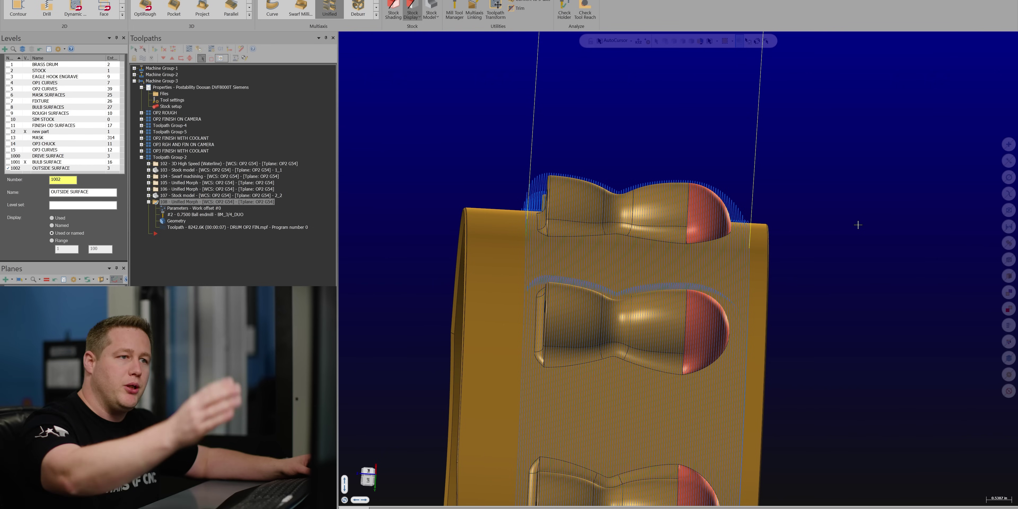
# Enable a lead-in for the first entry and a lead-out for the last exit in the Unified Morph's linking settings.
pyautogui.click(199, 210)
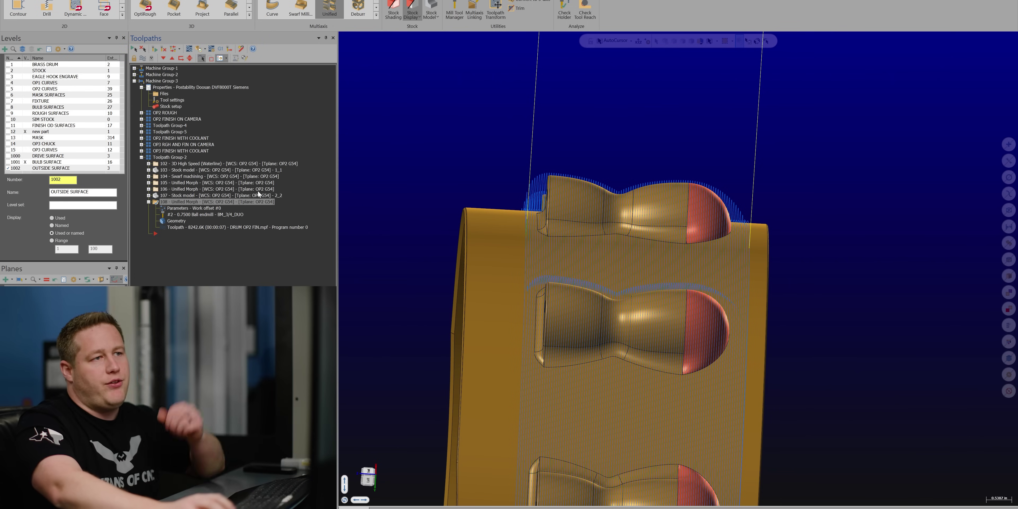
pyautogui.scroll(-1, 217, 110)
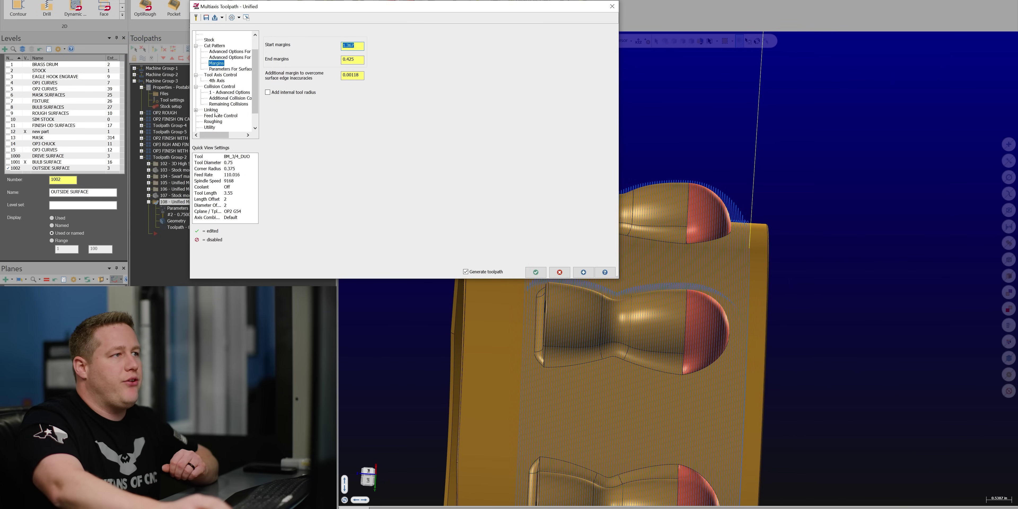
pyautogui.click(211, 110)
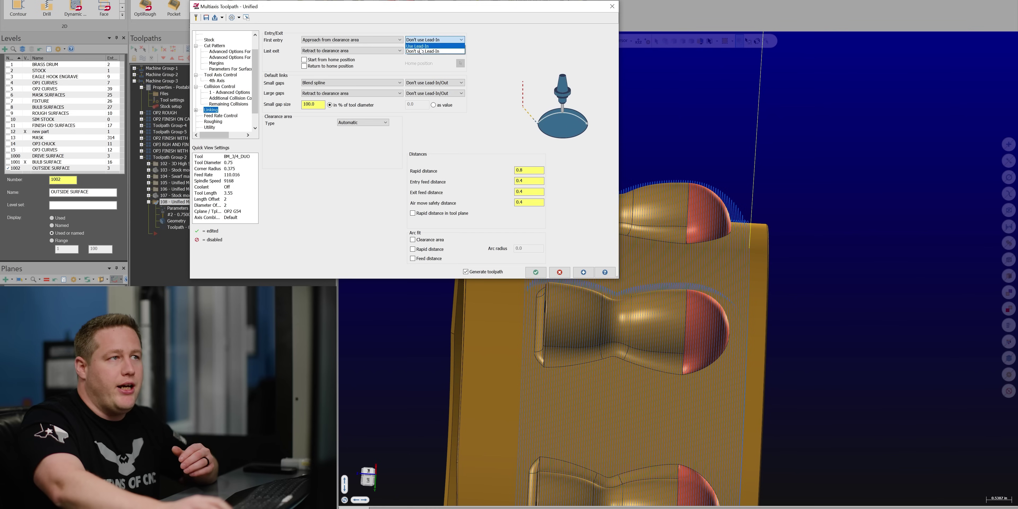
pyautogui.click(419, 52)
pyautogui.click(415, 58)
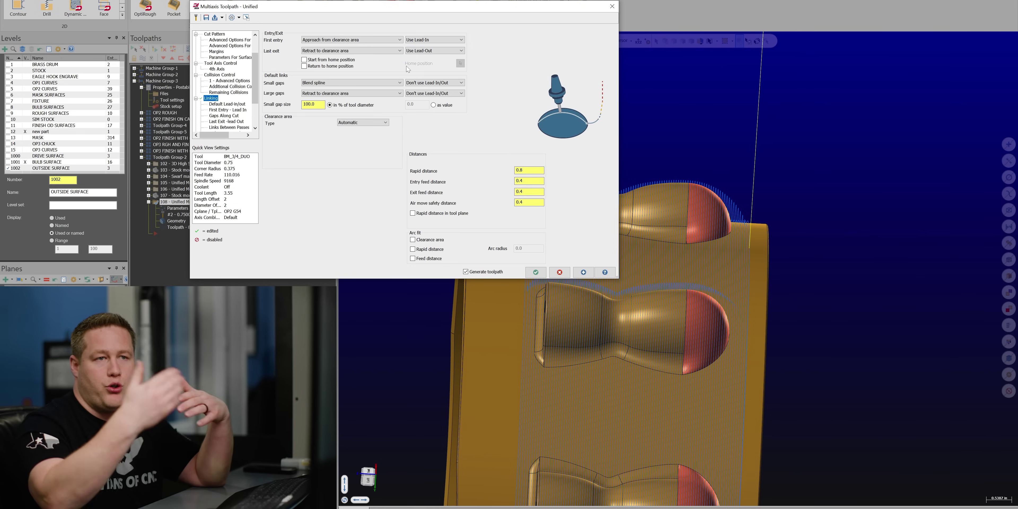
# Set the Unified Morph's default lead-in to a tangential arc defined by a 90 degree sweep and 200% arc diameter.
pyautogui.click(223, 104)
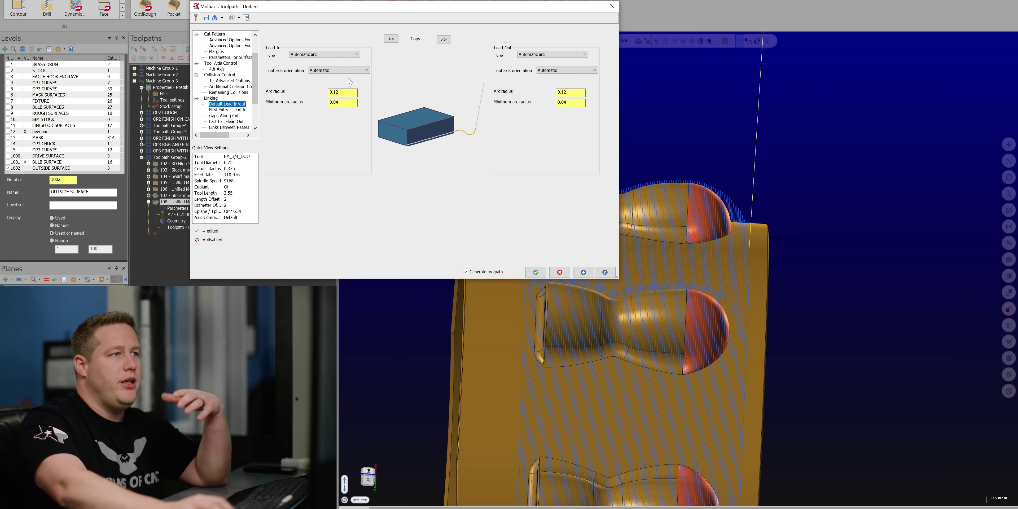
pyautogui.click(323, 54)
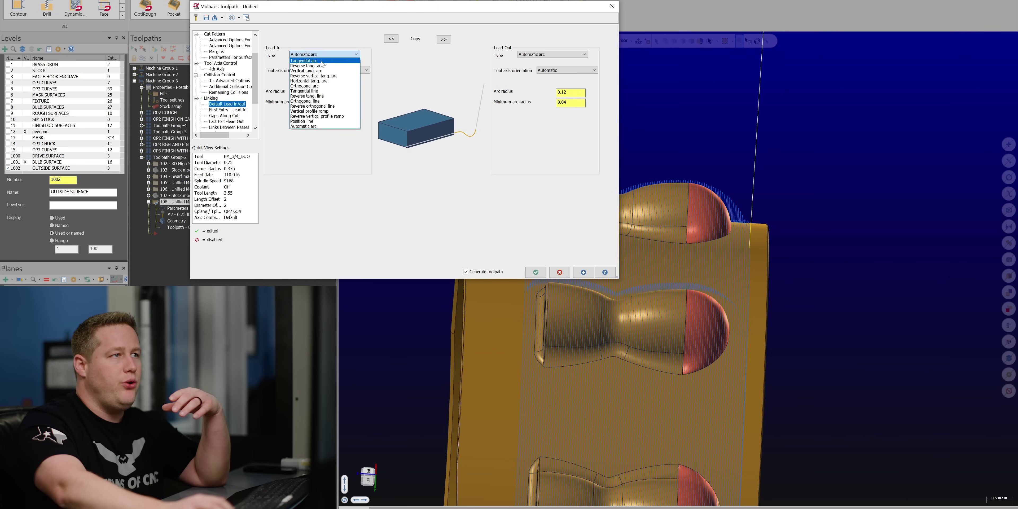
pyautogui.click(321, 61)
pyautogui.click(269, 129)
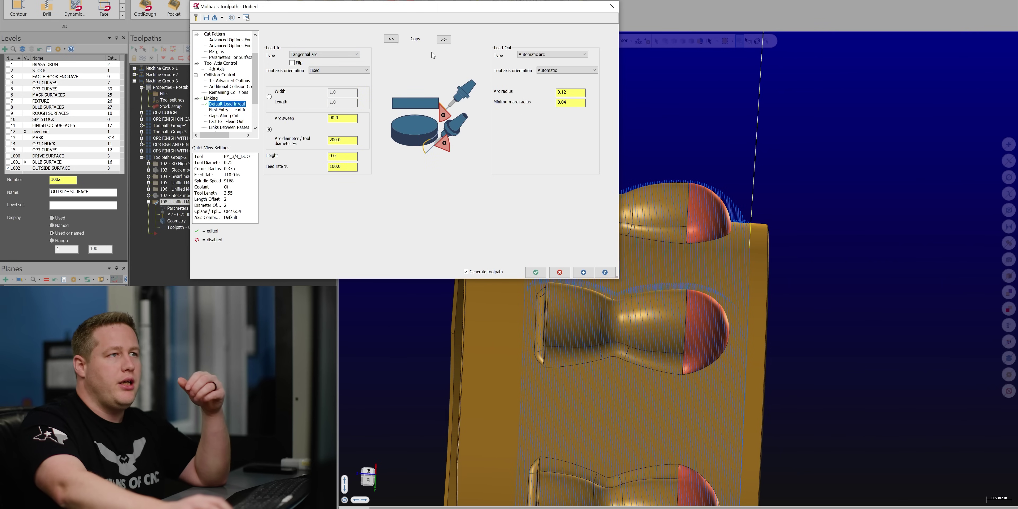
# Set the default lead-out to a vertical tangential arc defined by arc sweep and arc diameter, and regenerate the toolpath.
pyautogui.click(534, 54)
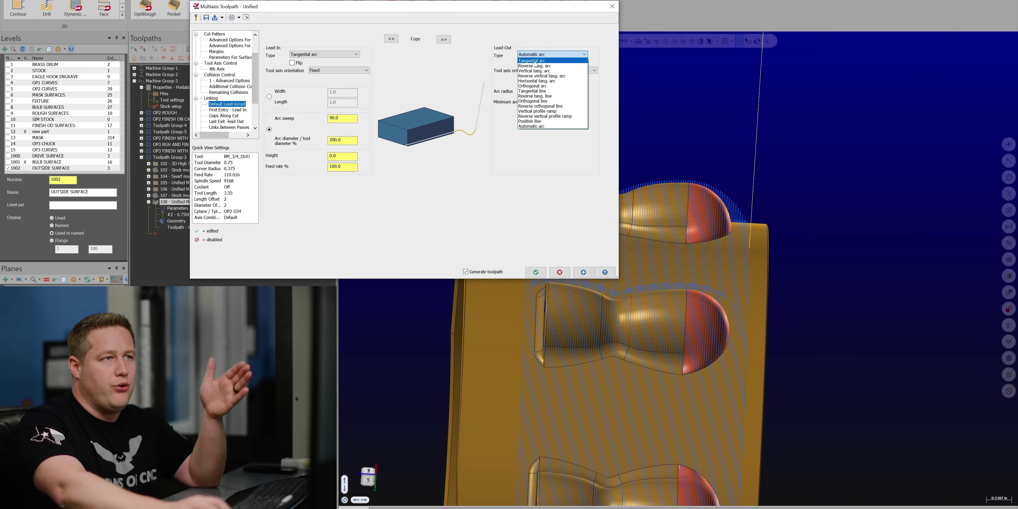
pyautogui.click(534, 71)
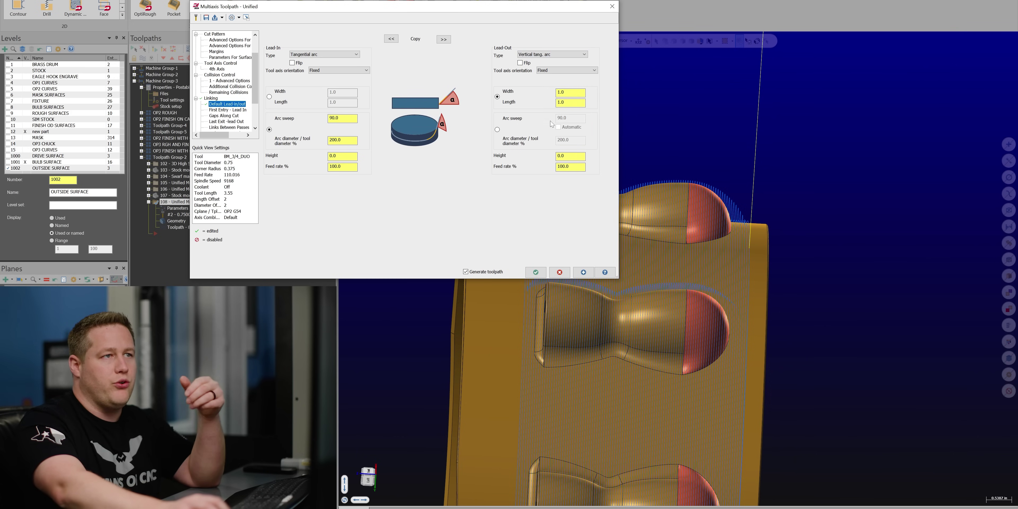
pyautogui.click(498, 131)
pyautogui.click(583, 272)
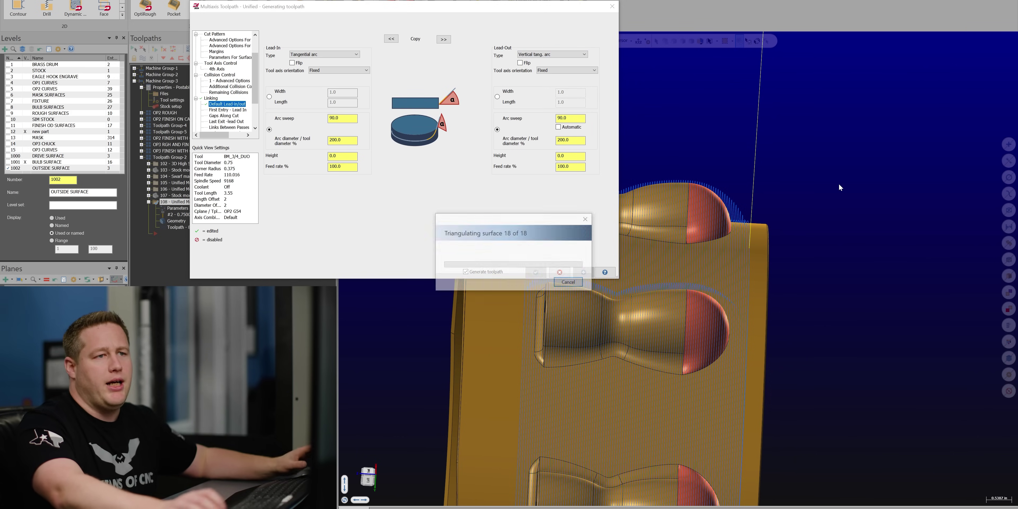
# Flip the default lead-in arc and accept the Unified Morph settings to regenerate the toolpath.
pyautogui.scroll(2, 712, 273)
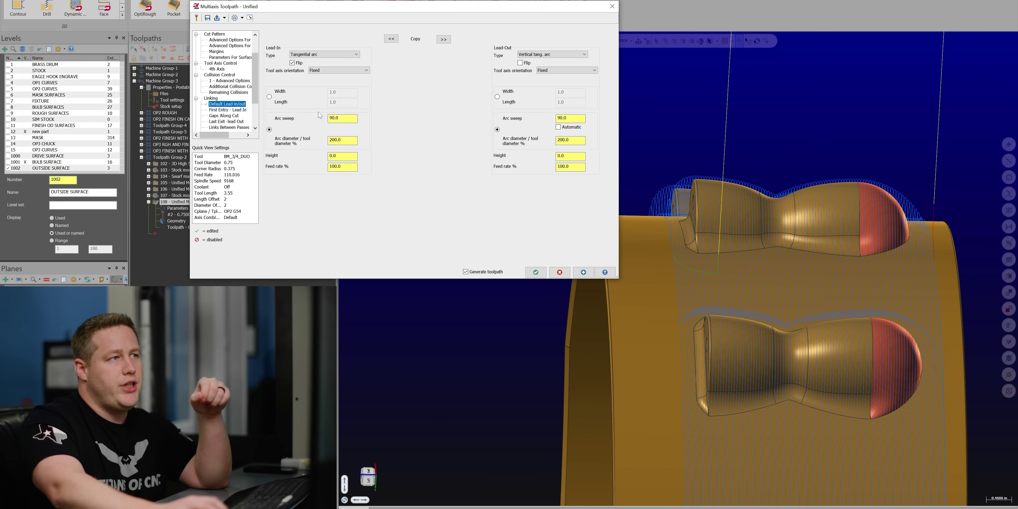
pyautogui.click(544, 271)
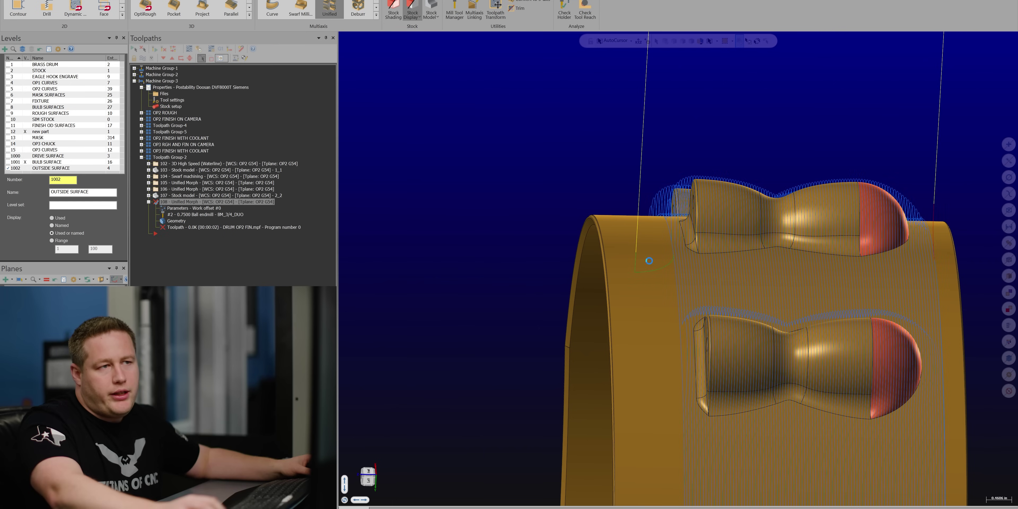
pyautogui.moveTo(649, 261); pyautogui.dragTo(638, 222, button='middle')
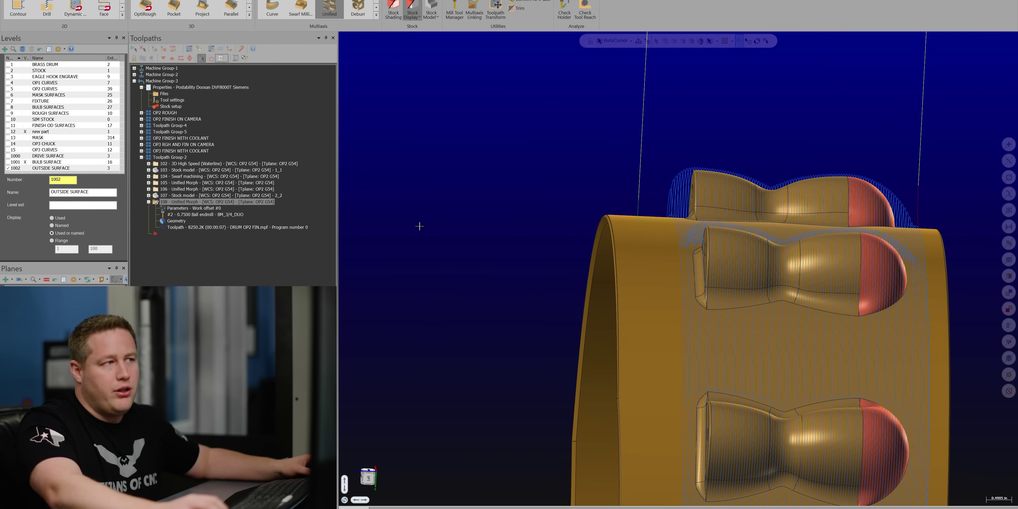
# Check the regenerated Unified Morph's entry and exit moves against stock model 103, and view the toolpath over the bosses.
pyautogui.click(164, 170)
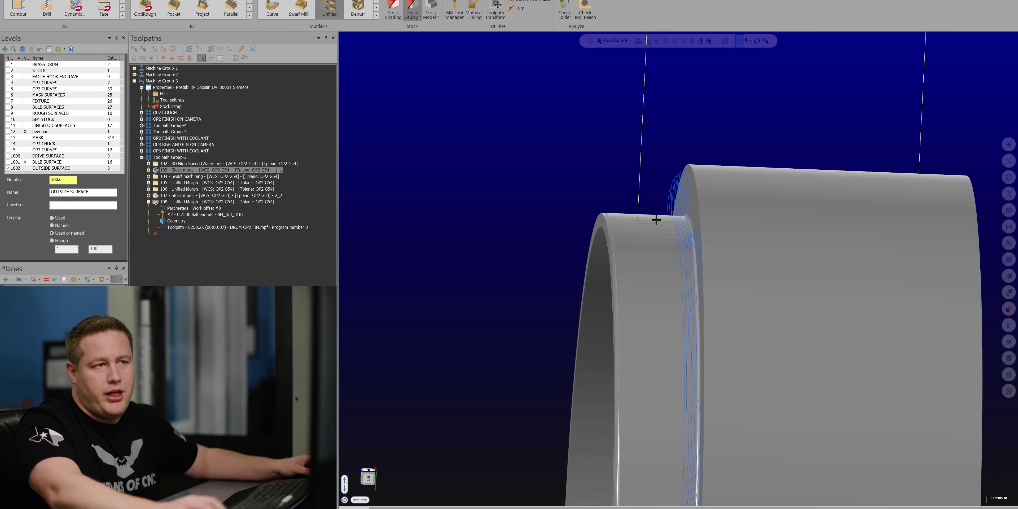
pyautogui.moveTo(656, 220); pyautogui.dragTo(653, 250, button='middle')
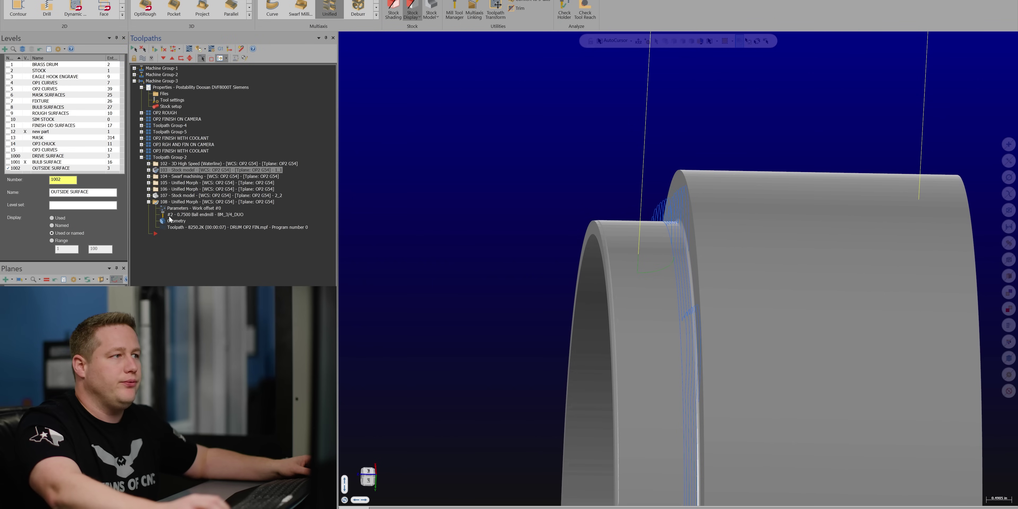
pyautogui.click(170, 201)
pyautogui.moveTo(648, 253); pyautogui.dragTo(779, 223, button='middle')
pyautogui.scroll(-2, 670, 139)
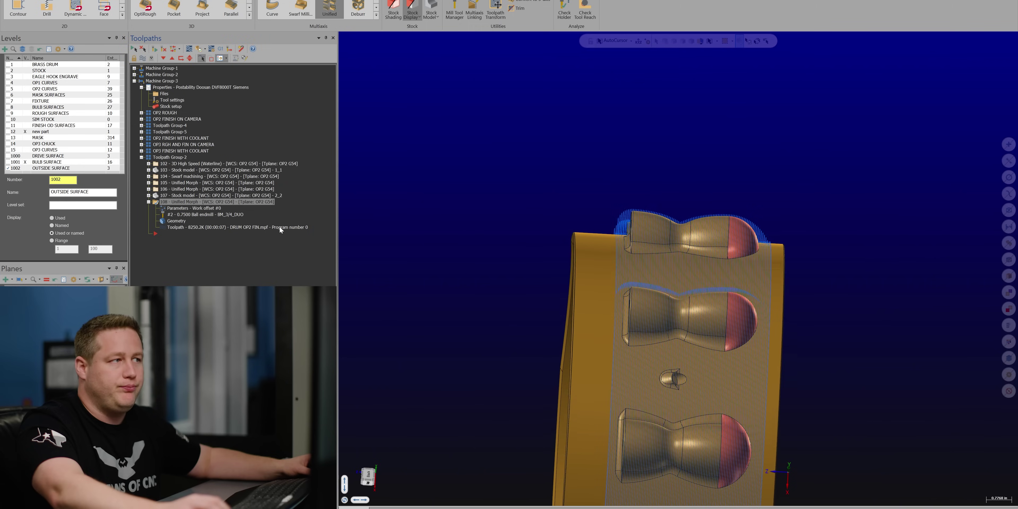
# Show stock model 107 and examine the remaining stock around the bow-tie bosses and the drum's flange.
pyautogui.click(170, 195)
pyautogui.moveTo(579, 166); pyautogui.dragTo(584, 169, button='middle')
pyautogui.scroll(2, 583, 169)
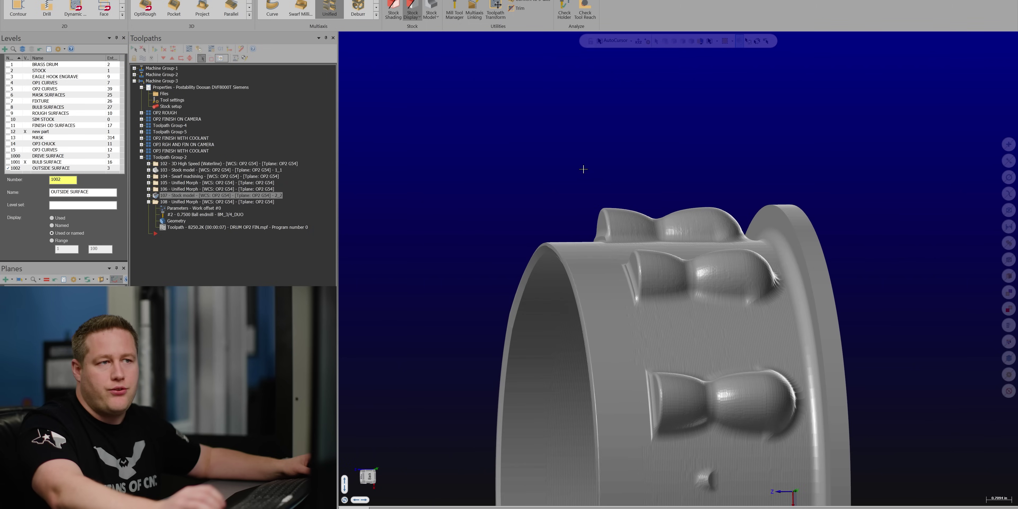
pyautogui.hotkey('alt', 'Left')
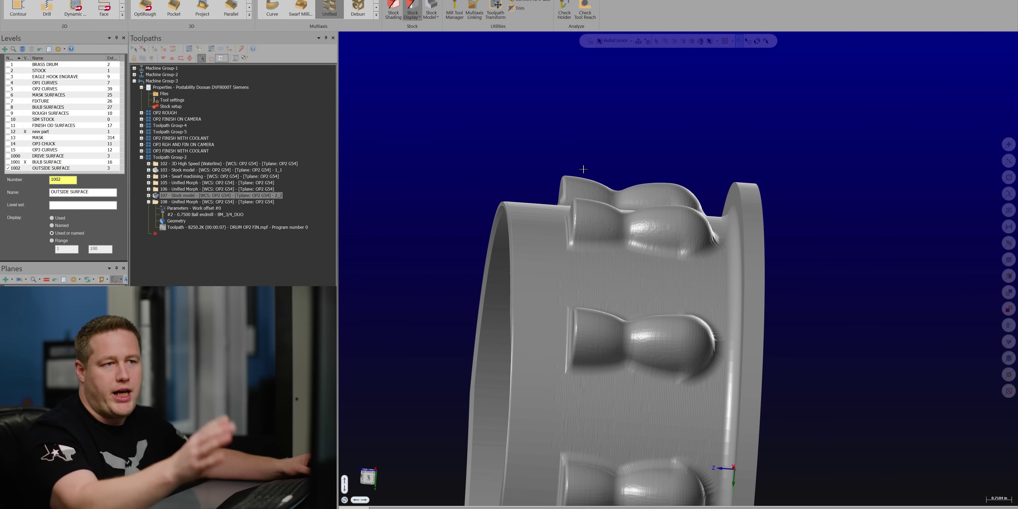
pyautogui.hotkey('alt', 'Up')
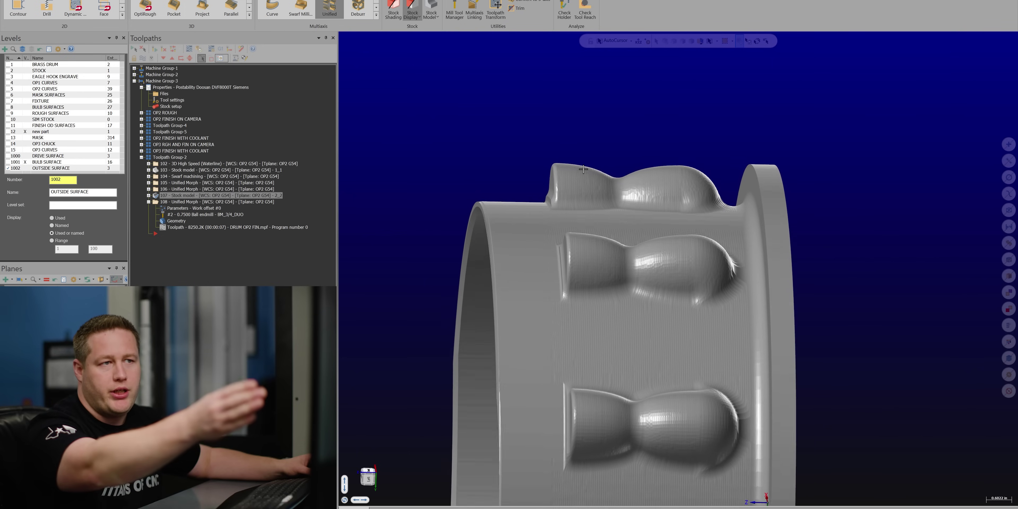
pyautogui.scroll(1, 583, 169)
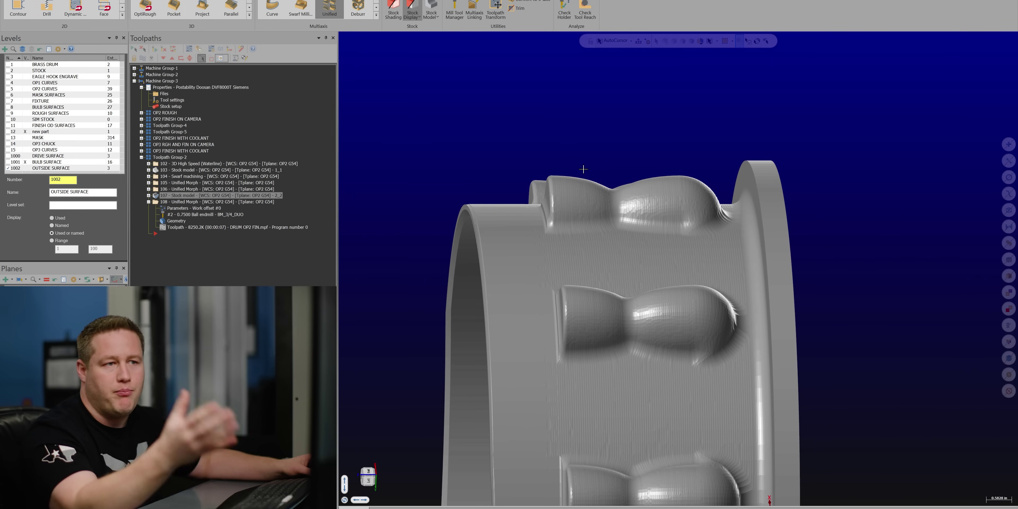